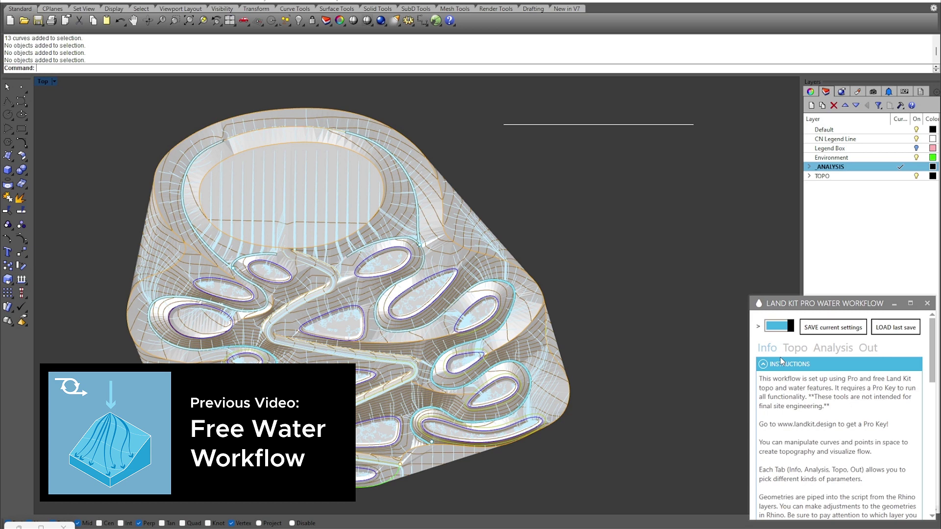
# Look through the Topo, Analysis, Out and Info pages of the Land Kit Pro Water Workflow
pyautogui.click(793, 348)
pyautogui.click(818, 350)
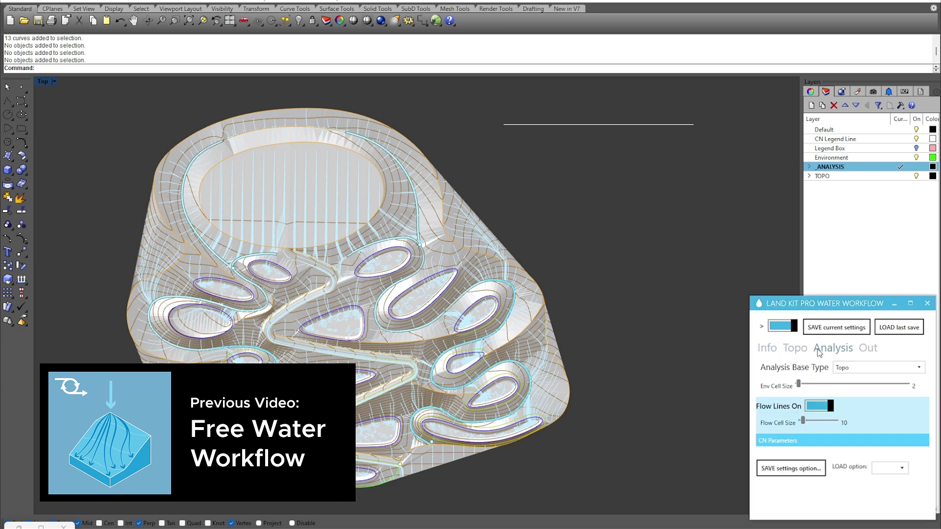
pyautogui.click(867, 349)
pyautogui.click(774, 349)
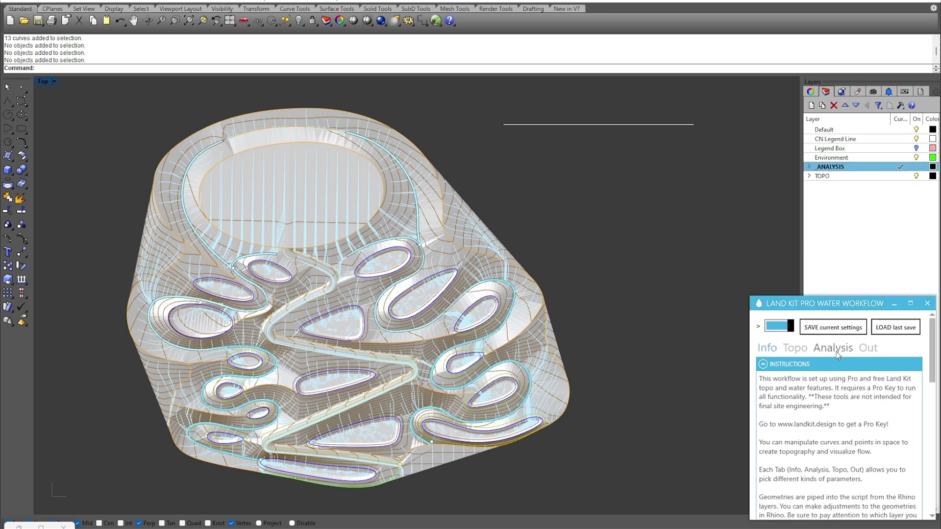
# Examine the sublayers of ANALYSIS and TOPO and read the layer descriptions in the workflow instructions
pyautogui.click(842, 207)
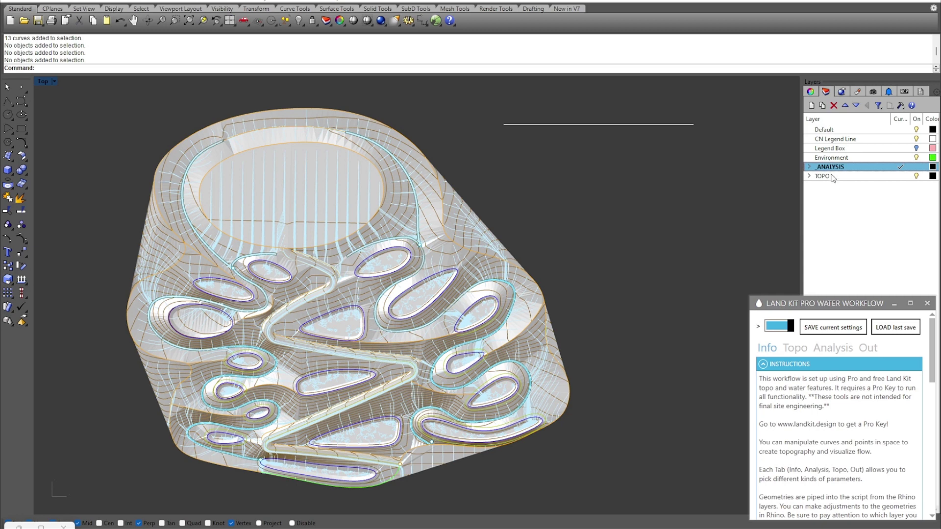
pyautogui.click(809, 167)
pyautogui.click(809, 167)
pyautogui.click(809, 176)
pyautogui.click(809, 176)
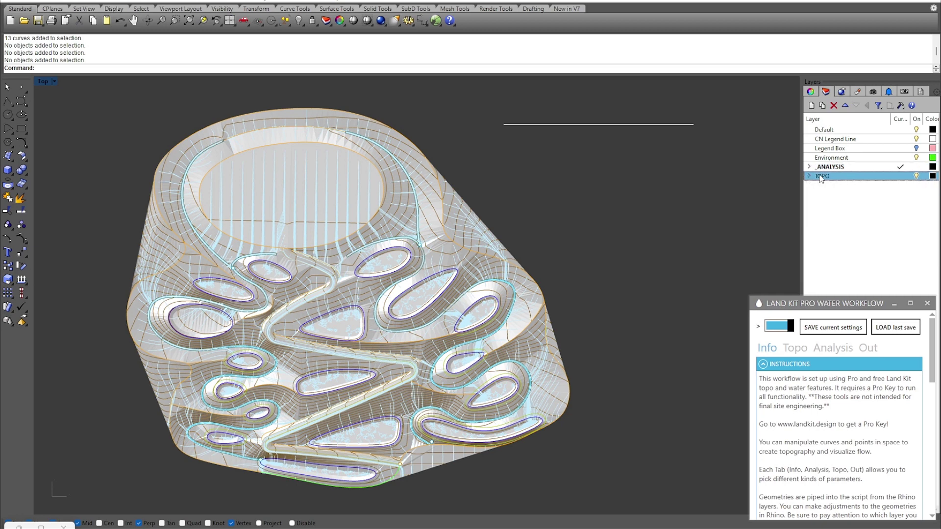
pyautogui.moveTo(827, 294); pyautogui.dragTo(826, 282)
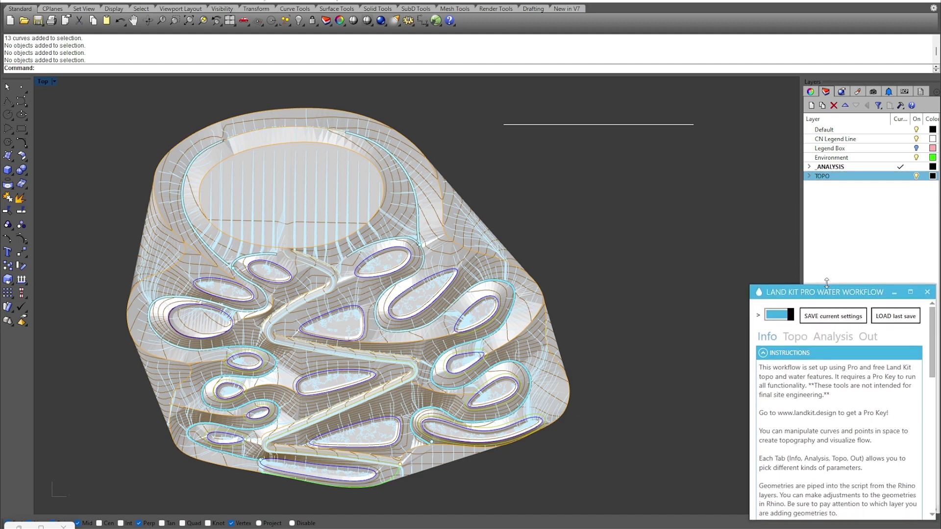
pyautogui.moveTo(932, 336); pyautogui.dragTo(932, 398)
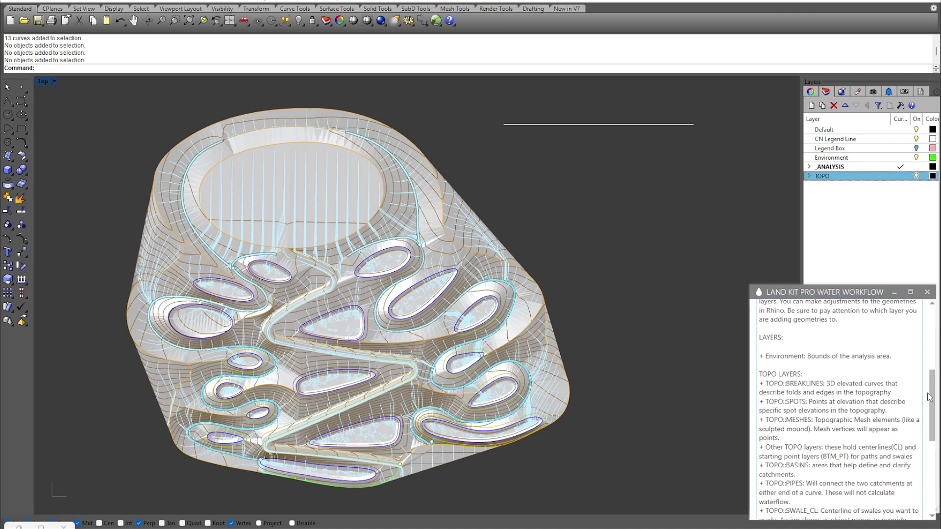
pyautogui.moveTo(932, 396); pyautogui.dragTo(924, 340)
# Turn off paths and swales in the workflow's topography settings
pyautogui.click(798, 338)
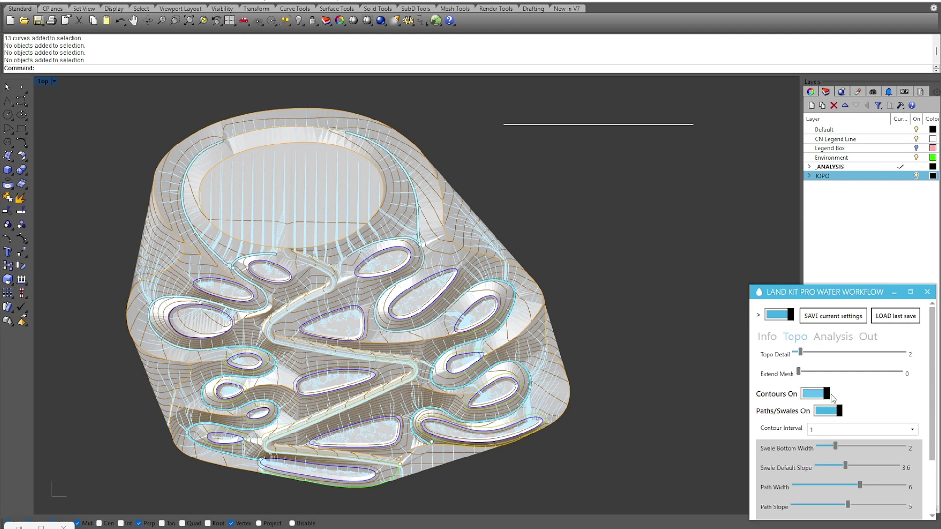
pyautogui.click(832, 412)
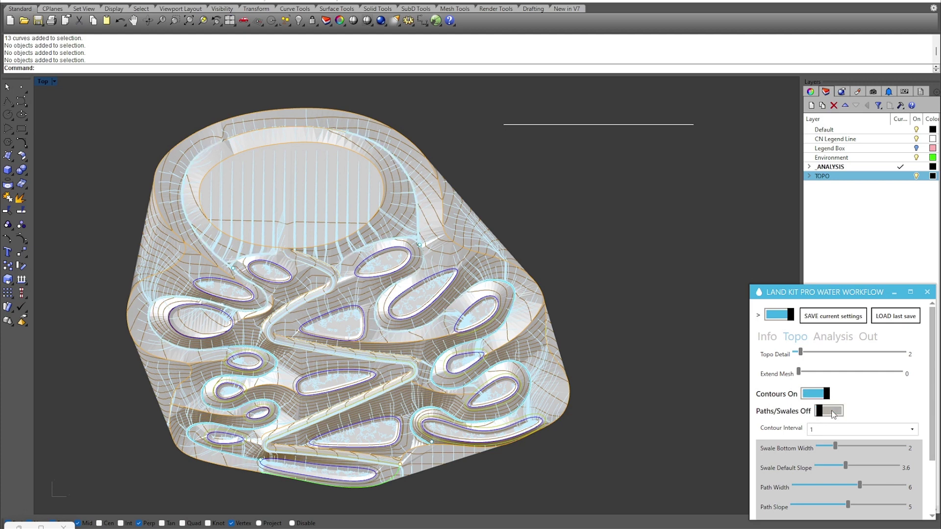
pyautogui.click(833, 412)
pyautogui.click(833, 413)
pyautogui.click(833, 412)
pyautogui.click(833, 413)
pyautogui.scroll(3, 320, 328)
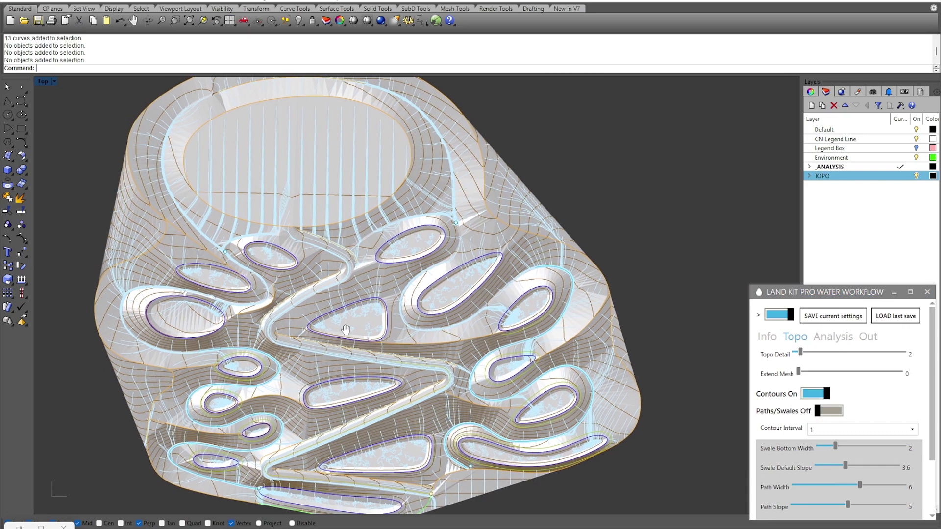
# View the terrain's slope analysis with the base type set to Slope (Facetted) and to Slope (Layer)
pyautogui.click(837, 337)
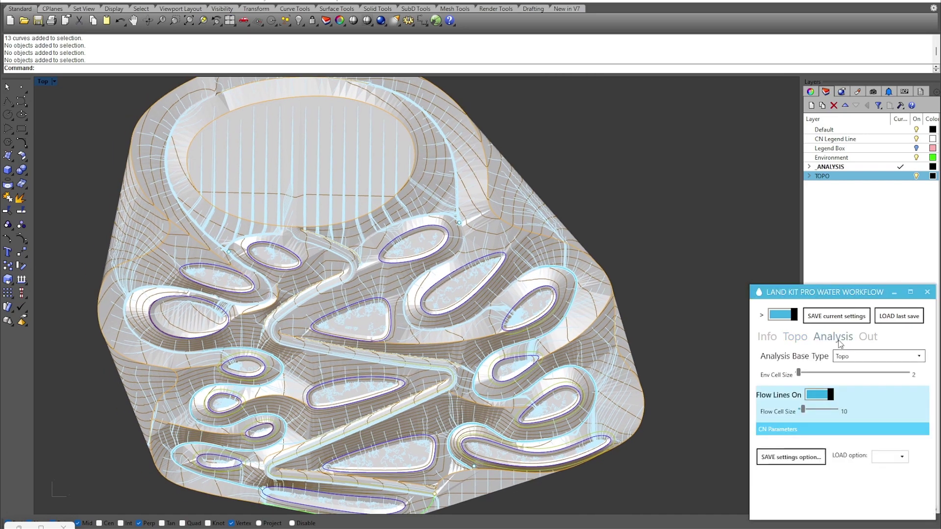
pyautogui.click(861, 358)
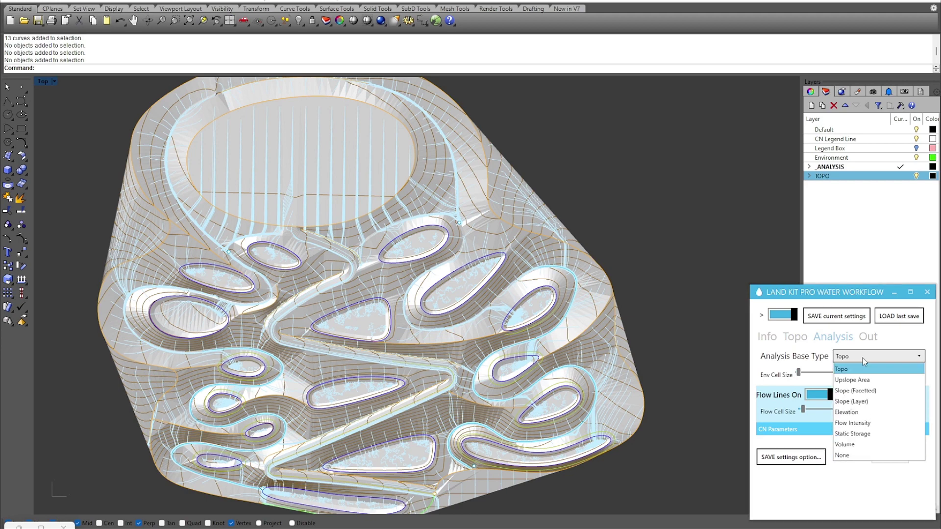
pyautogui.click(876, 391)
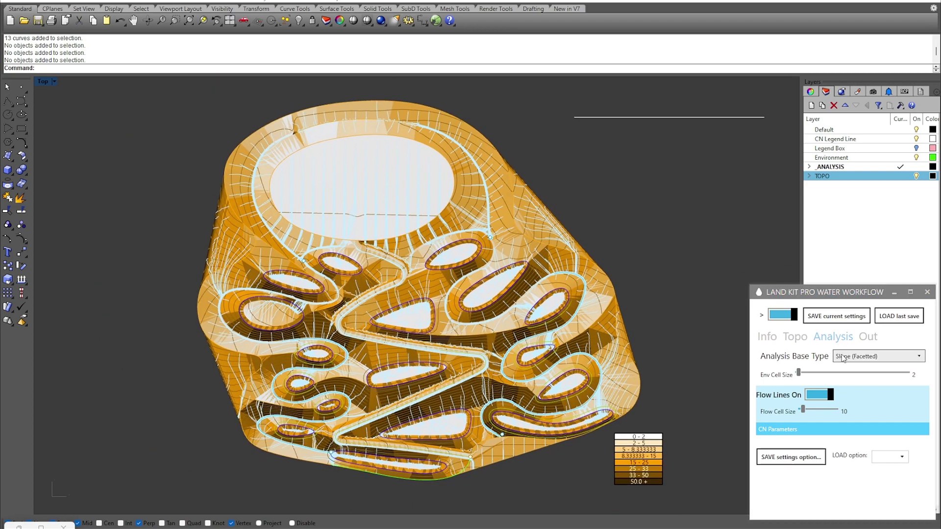
pyautogui.click(843, 358)
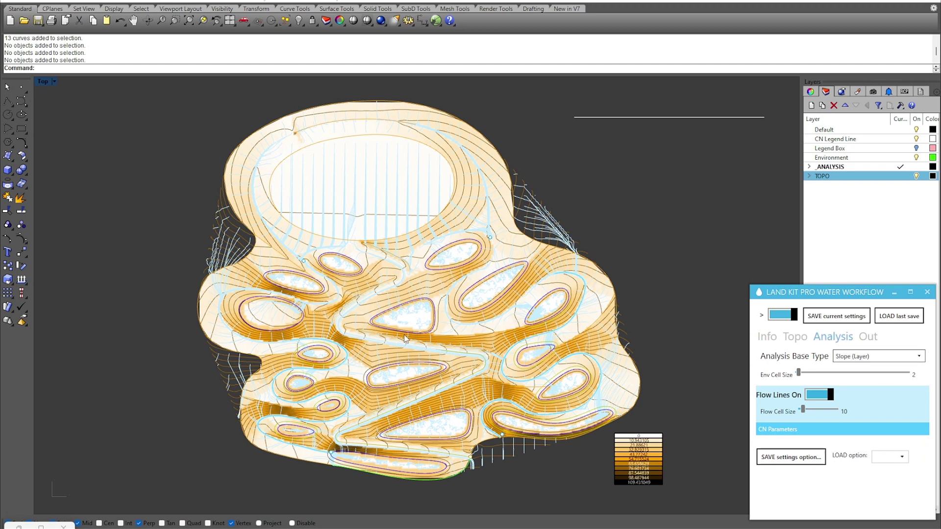
# Set the analysis base type to Flow Intensity and show the model in the maximized Perspective viewport
pyautogui.click(855, 361)
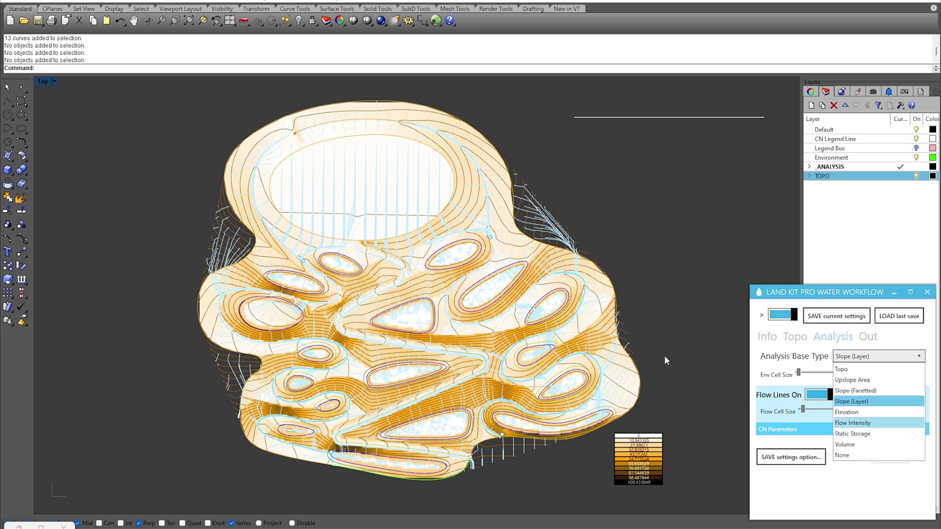
pyautogui.press('Return')
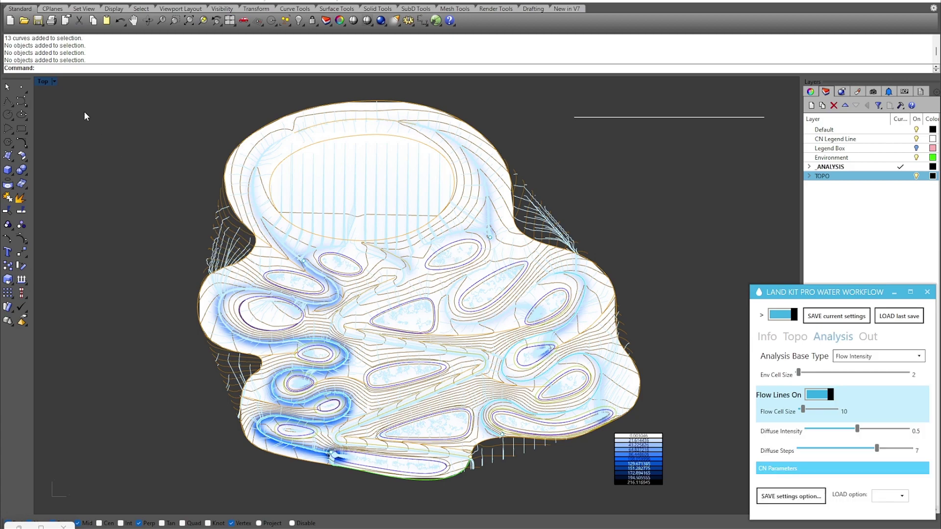
pyautogui.doubleClick(43, 81)
pyautogui.doubleClick(447, 83)
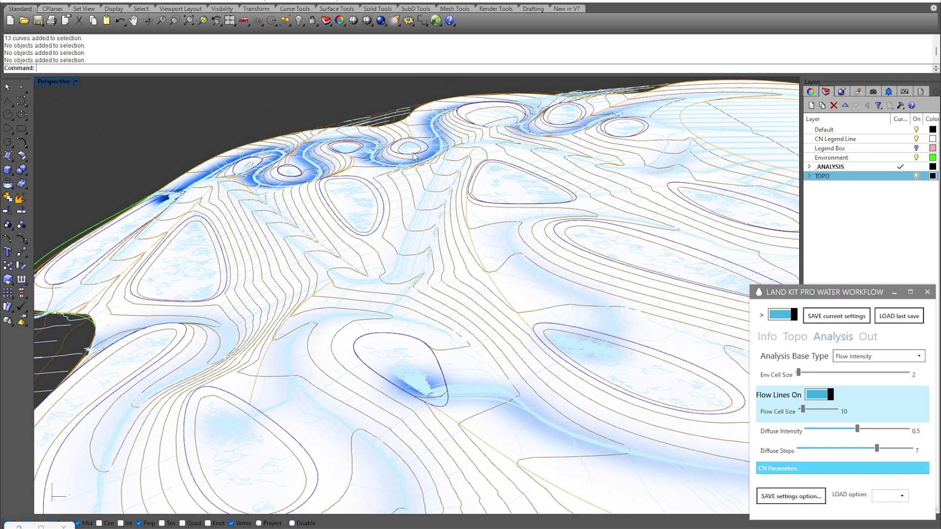
# Examine the flow intensity across the terrain, especially along the winding channel, its outlet and the surrounding basins
pyautogui.scroll(-10, 473, 168)
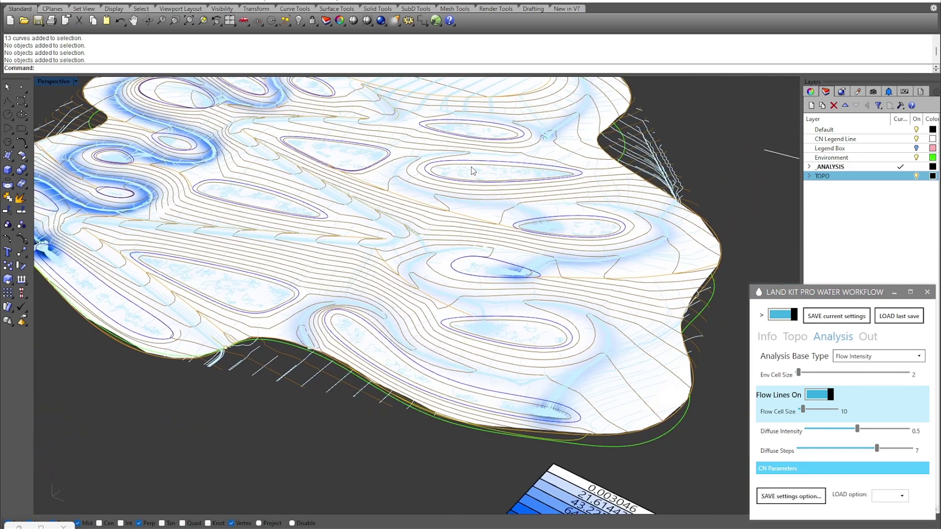
pyautogui.moveTo(392, 178); pyautogui.dragTo(479, 272, button='right')
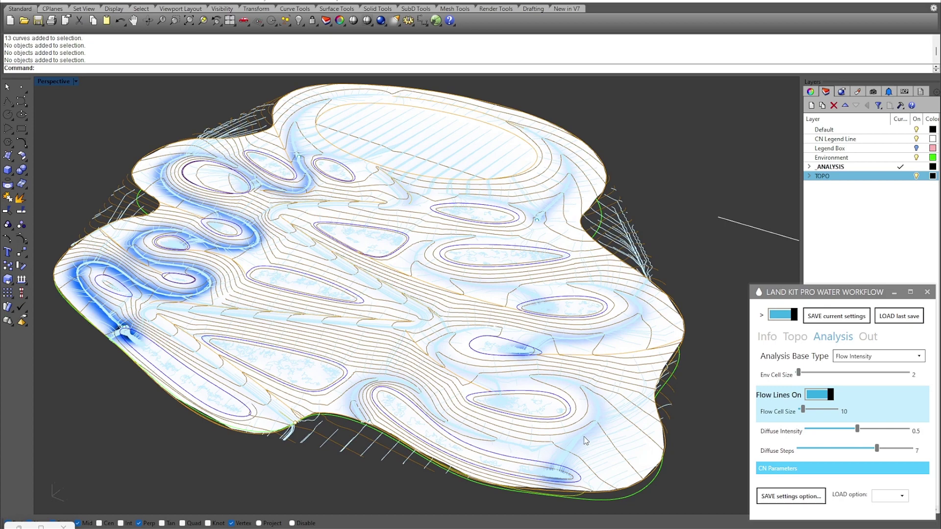
pyautogui.moveTo(580, 402); pyautogui.dragTo(446, 382, button='right')
pyautogui.moveTo(226, 368); pyautogui.dragTo(246, 374, button='right')
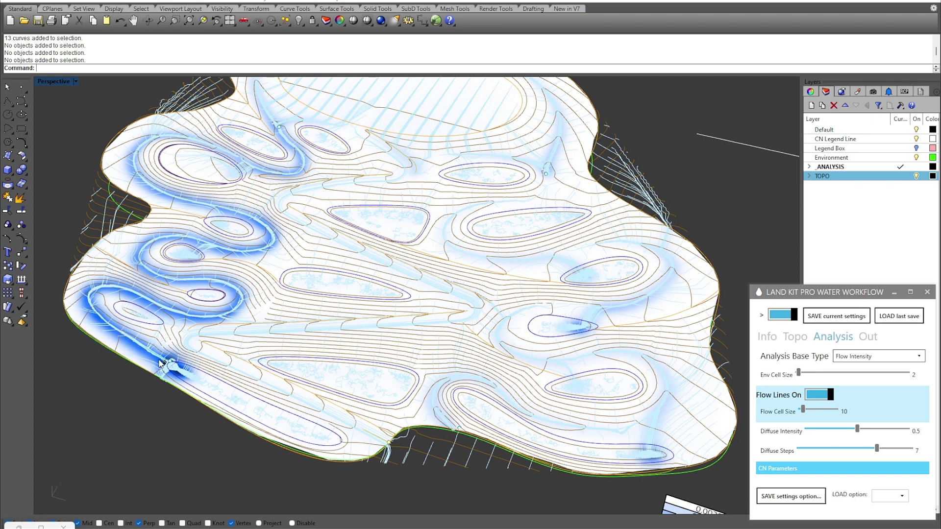
pyautogui.scroll(-5, 232, 367)
pyautogui.moveTo(296, 369); pyautogui.dragTo(389, 390, button='right')
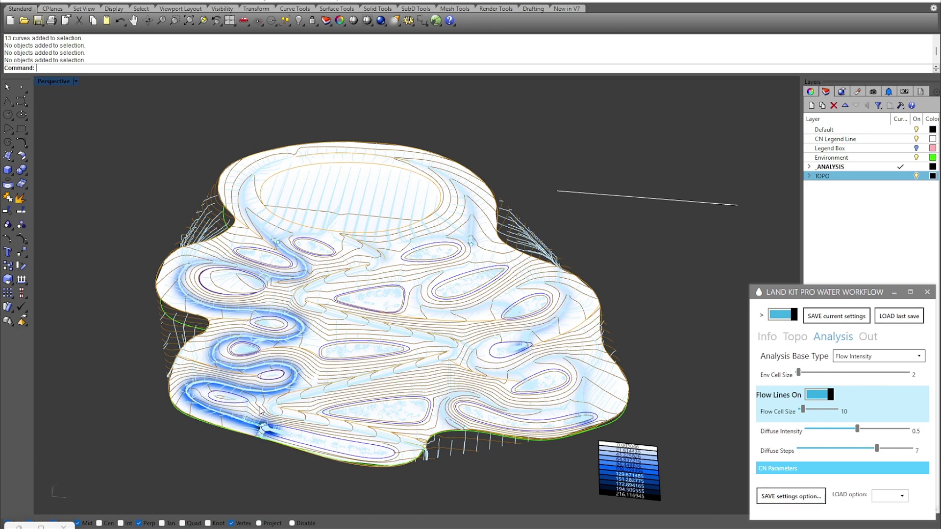
pyautogui.scroll(5, 504, 301)
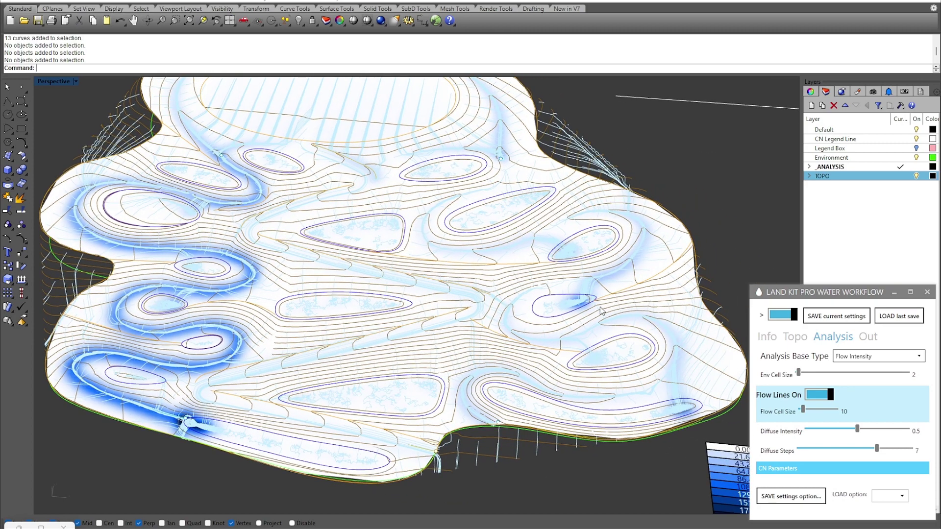
pyautogui.scroll(5, 294, 274)
pyautogui.scroll(-8, 377, 338)
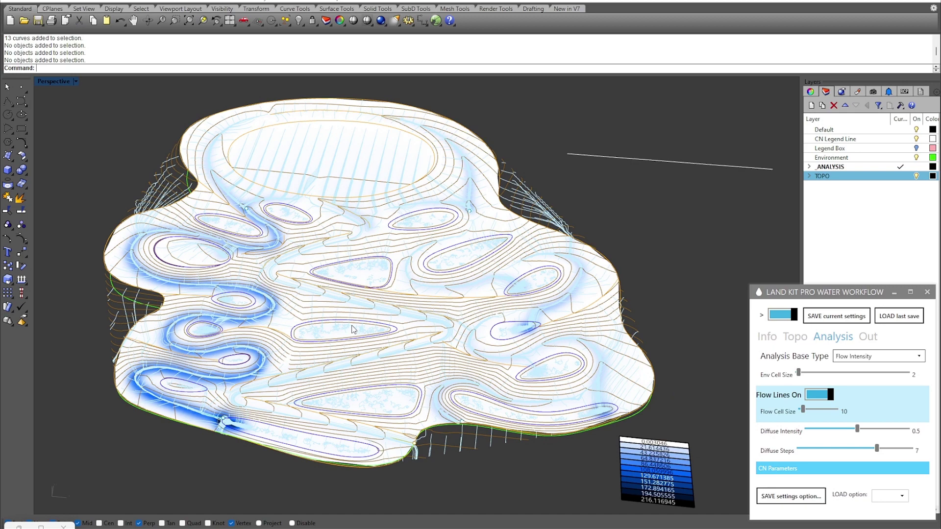
pyautogui.scroll(2, 348, 339)
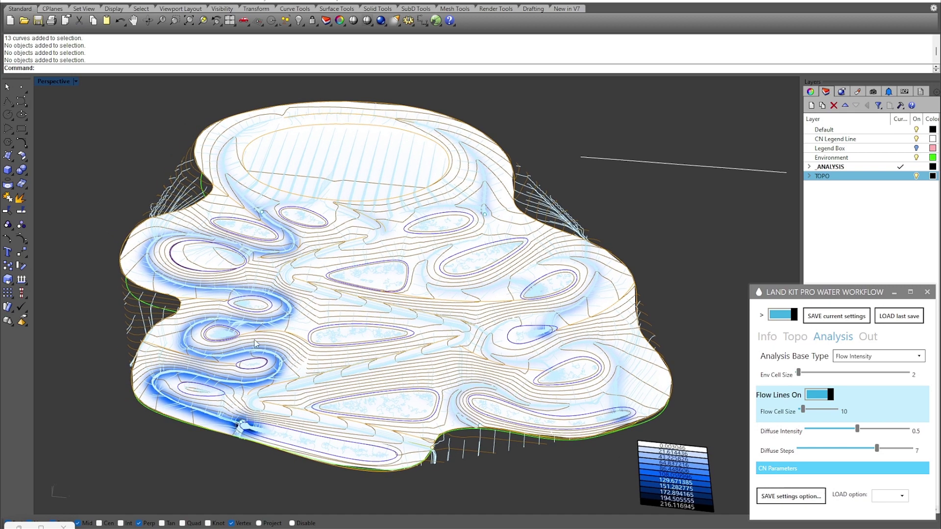
pyautogui.scroll(5, 191, 400)
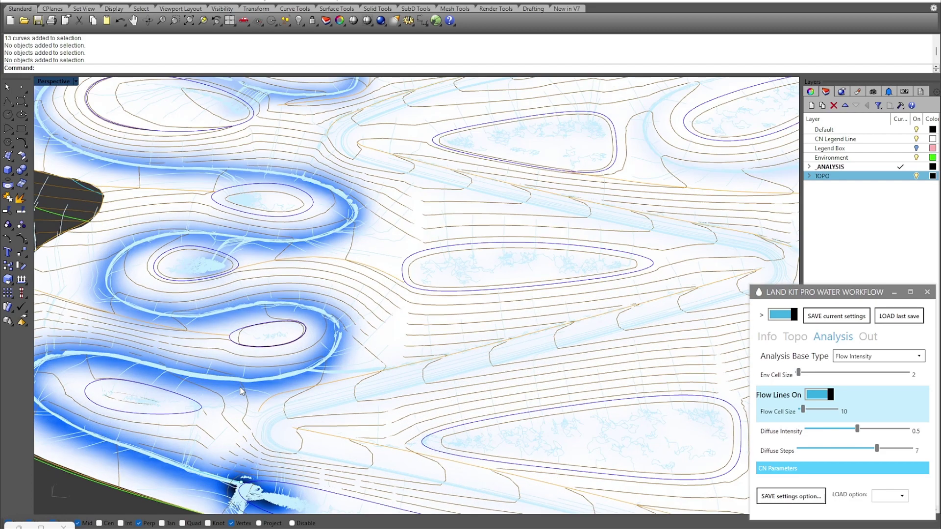
pyautogui.scroll(-6, 304, 352)
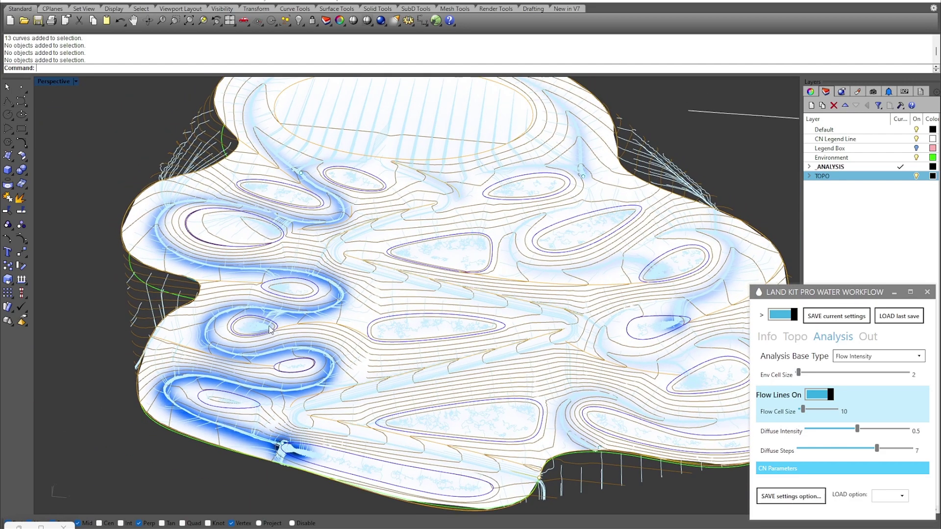
# Lower two neighbouring control points of the small basin curve in the middle of the winding channel to deepen that side
pyautogui.scroll(4, 260, 324)
pyautogui.click(271, 322)
pyautogui.click(249, 315)
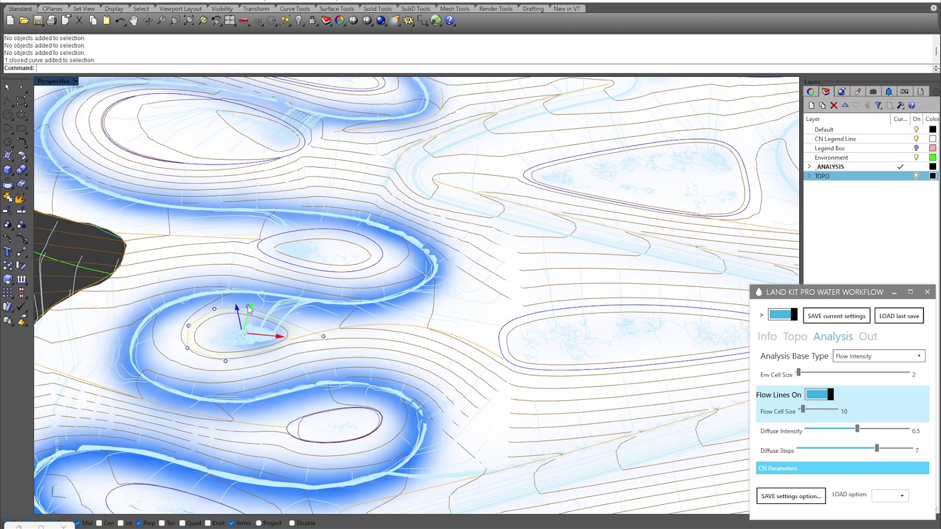
pyautogui.click(323, 336)
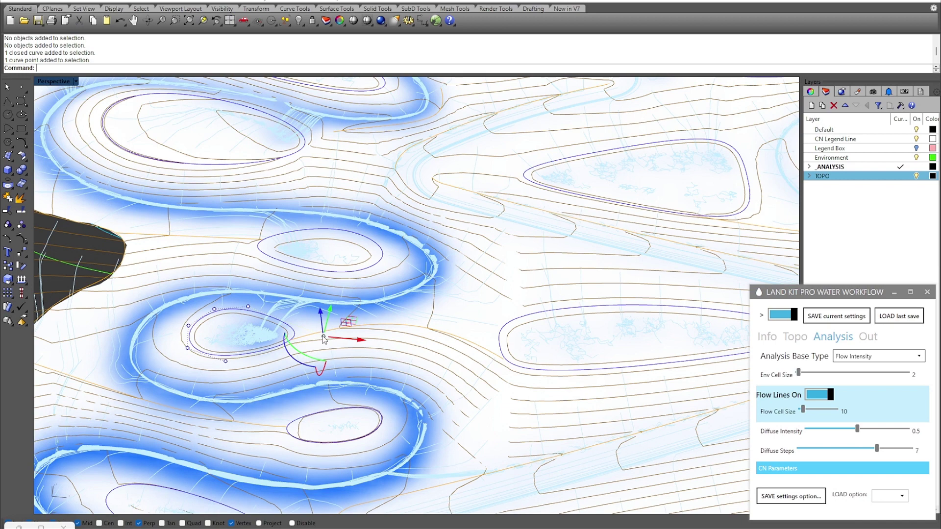
pyautogui.keyDown('shift'); pyautogui.click(249, 306); pyautogui.keyUp('shift')
pyautogui.moveTo(284, 303); pyautogui.dragTo(345, 316)
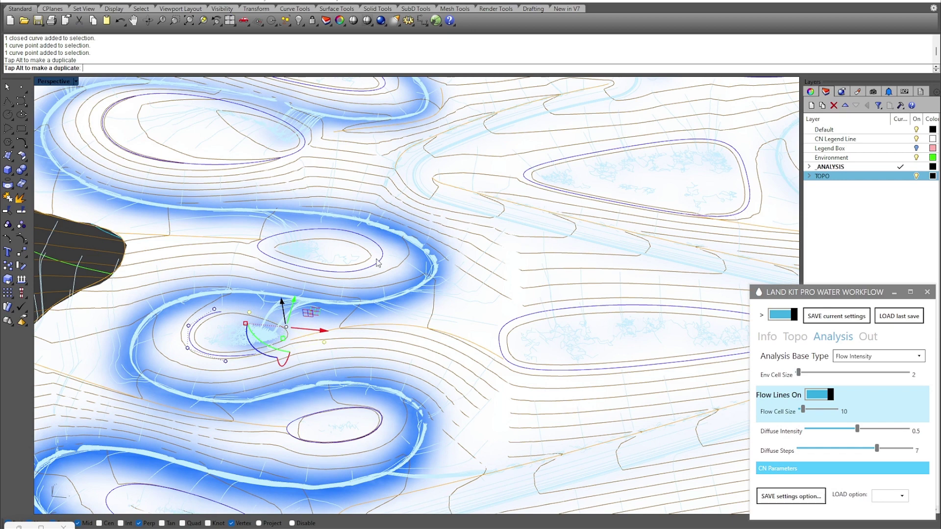
pyautogui.click(357, 307)
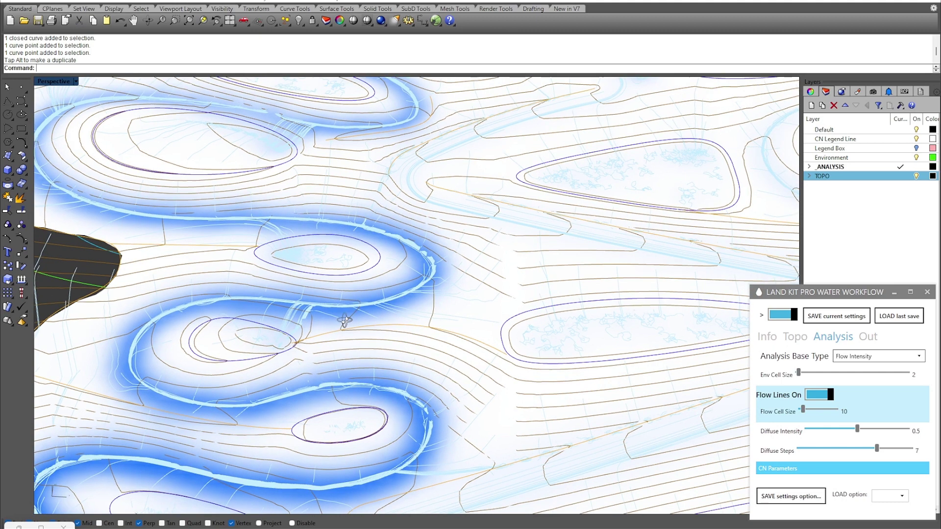
# Set the analysis base type to Static Storage and inspect the storage volumes of the basins across the whole site
pyautogui.scroll(-3, 332, 334)
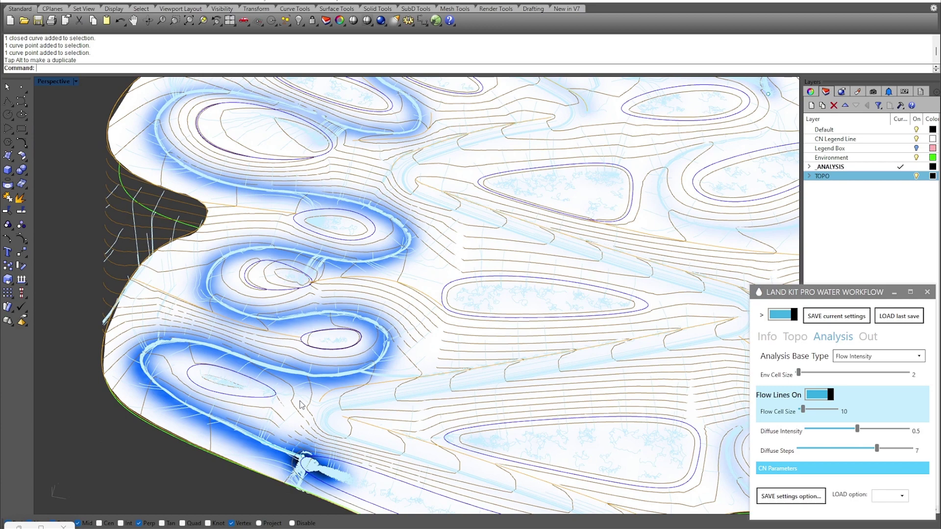
pyautogui.scroll(-4, 301, 404)
pyautogui.moveTo(353, 369); pyautogui.dragTo(392, 360, button='right')
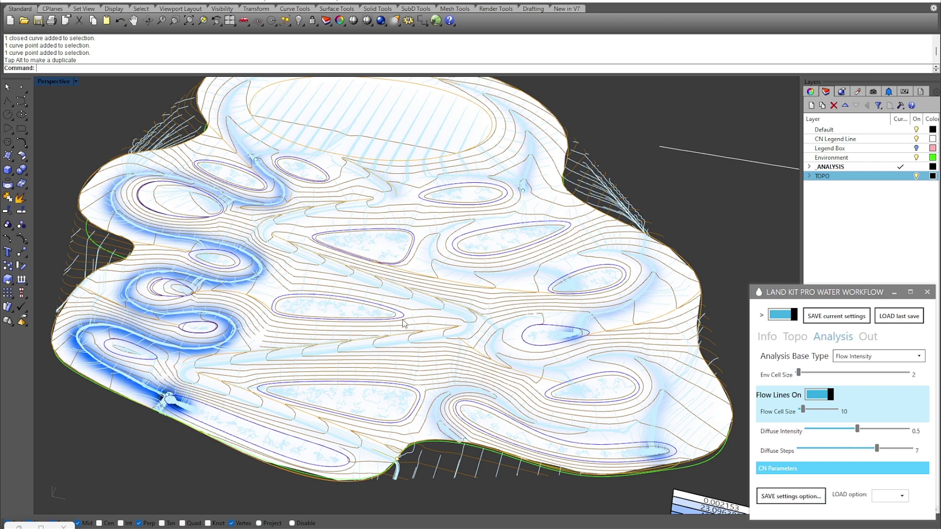
pyautogui.moveTo(284, 289); pyautogui.dragTo(292, 298, button='right')
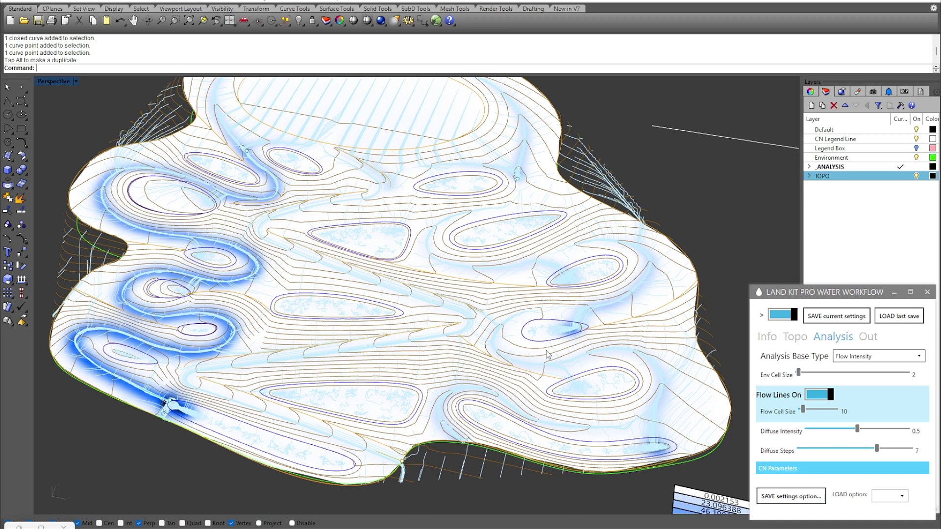
pyautogui.click(855, 361)
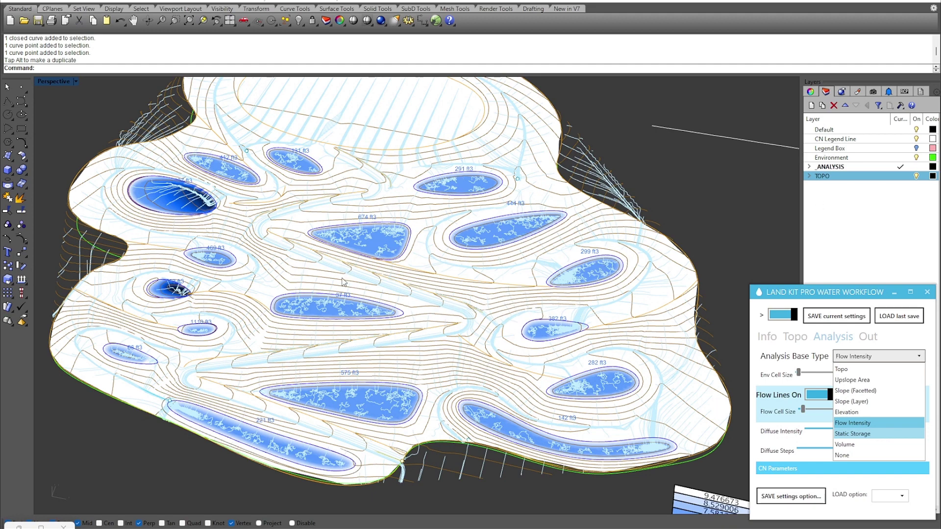
pyautogui.press('Return')
pyautogui.moveTo(409, 319); pyautogui.dragTo(428, 310, button='right')
pyautogui.scroll(-2, 427, 309)
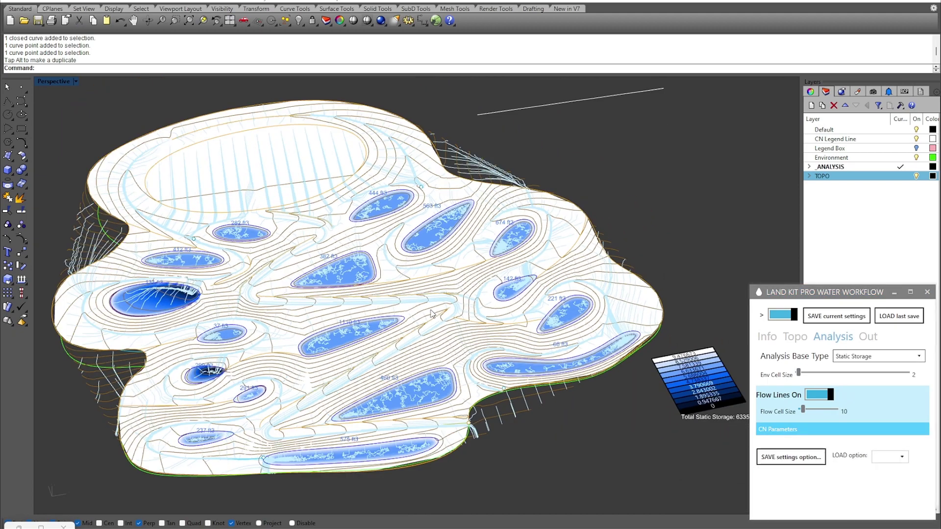
pyautogui.scroll(-1, 490, 299)
pyautogui.scroll(-2, 529, 299)
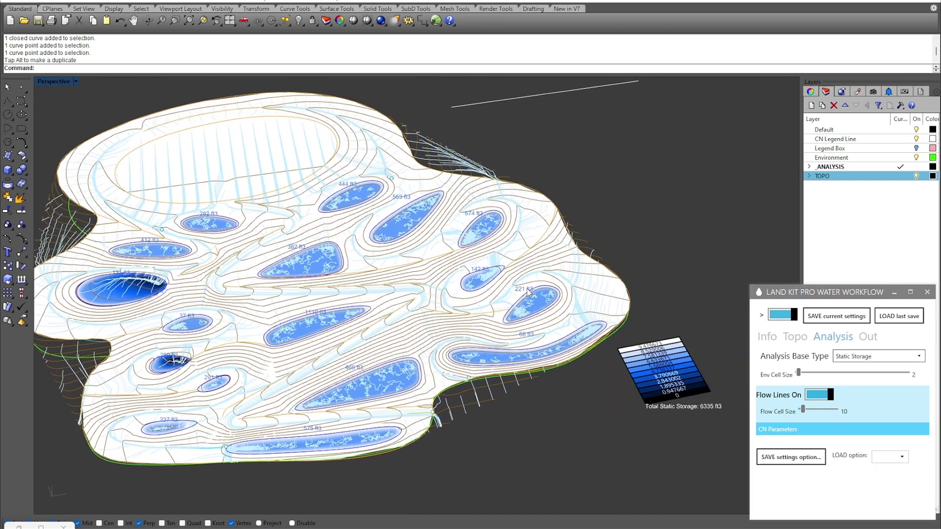
# Inspect the basins' static storage in the Perspective view and show the whole site in the maximized Top viewport
pyautogui.moveTo(529, 297); pyautogui.dragTo(528, 318, button='right')
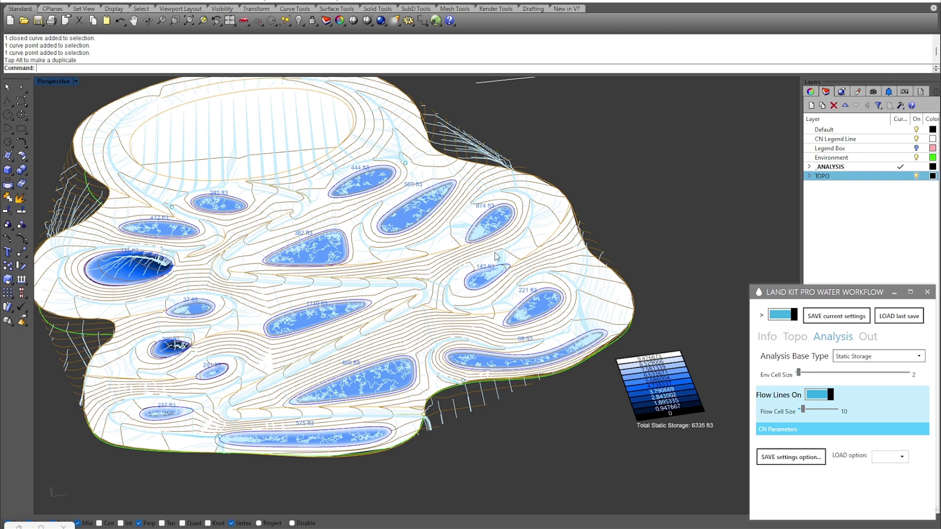
pyautogui.moveTo(526, 319); pyautogui.dragTo(521, 320, button='right')
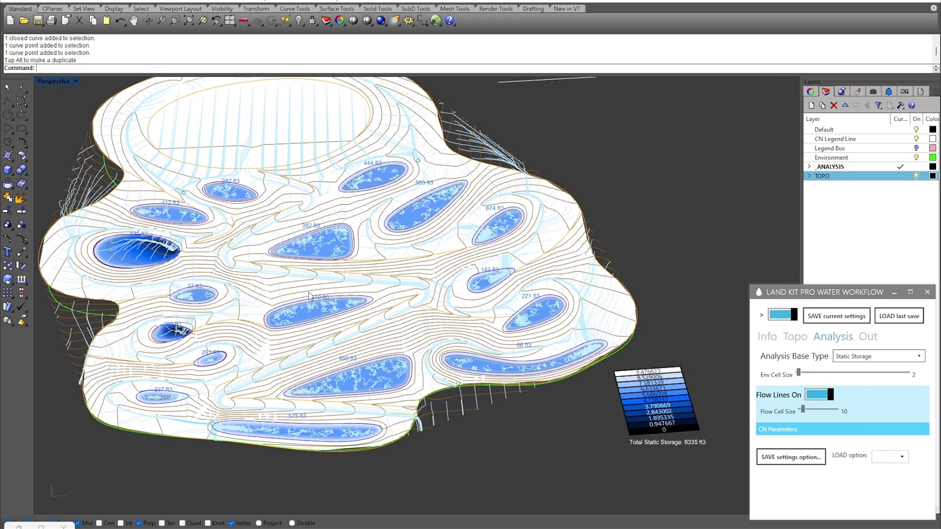
pyautogui.doubleClick(55, 83)
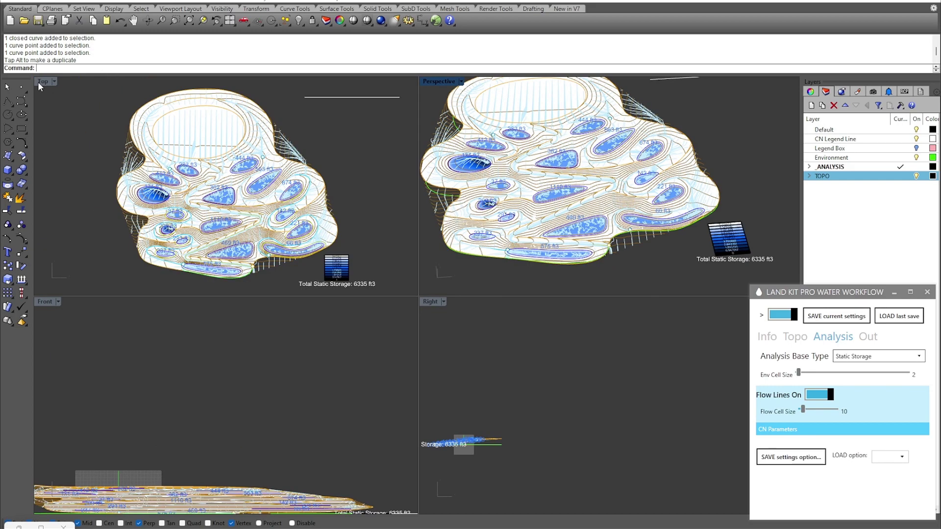
pyautogui.doubleClick(42, 81)
# Examine the storage volumes of the individual basins, the colour legend and the total static storage in plan view
pyautogui.scroll(5, 431, 297)
pyautogui.moveTo(434, 294); pyautogui.dragTo(479, 242, button='right')
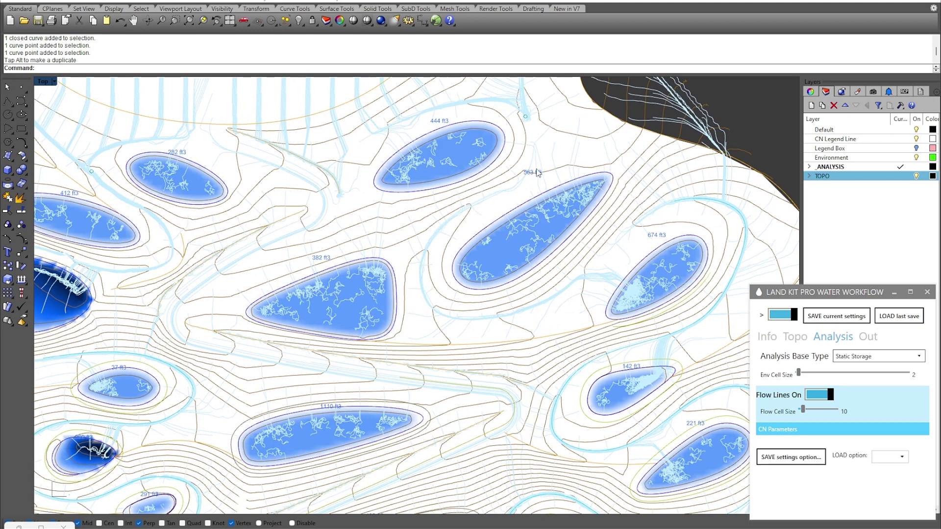
pyautogui.moveTo(629, 282); pyautogui.dragTo(507, 182, button='right')
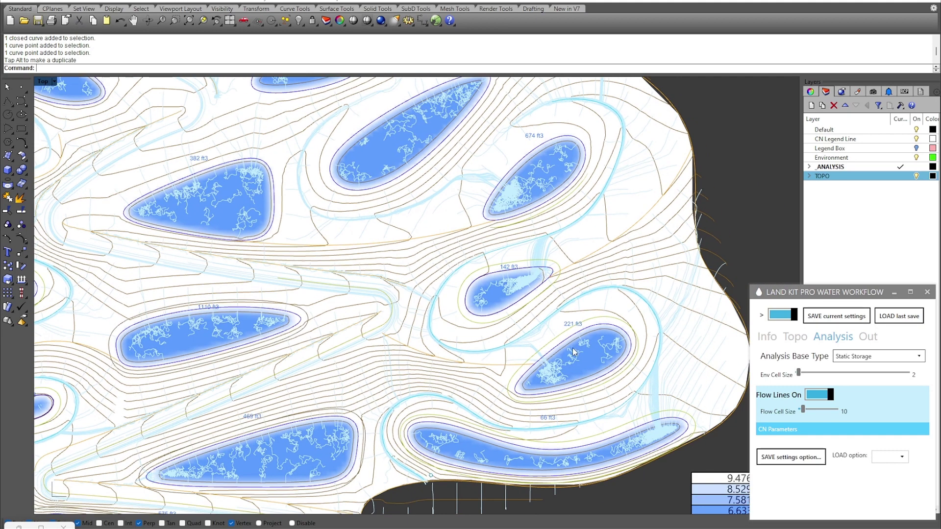
pyautogui.moveTo(576, 350); pyautogui.dragTo(537, 270, button='right')
pyautogui.moveTo(574, 365); pyautogui.dragTo(547, 311, button='right')
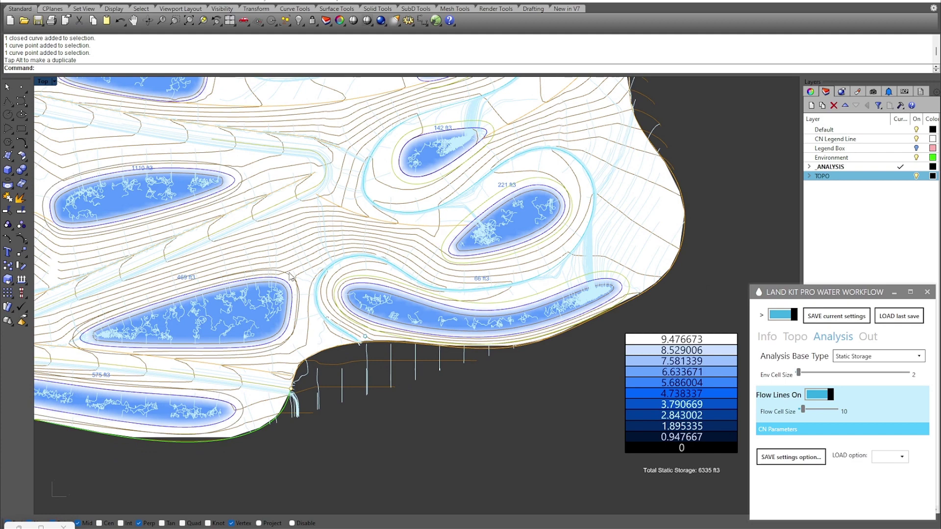
pyautogui.moveTo(516, 391); pyautogui.dragTo(506, 385, button='right')
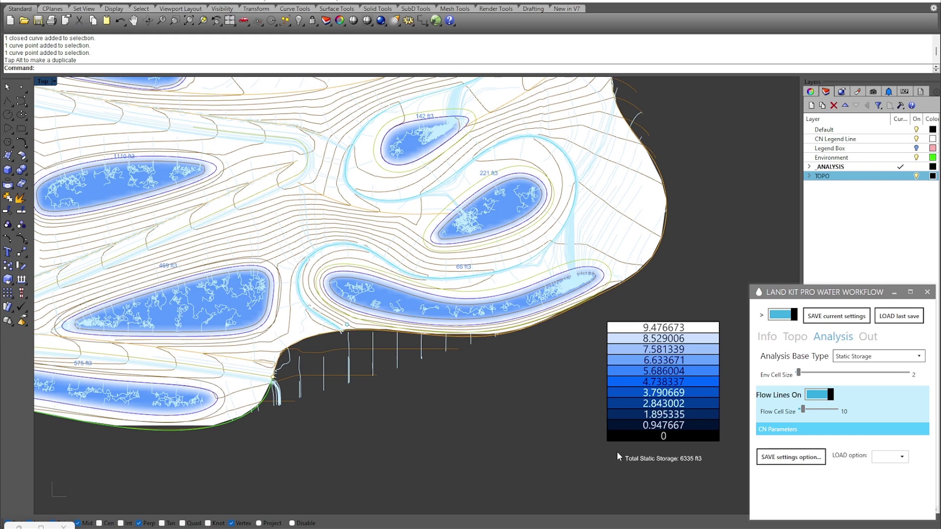
pyautogui.scroll(-6, 691, 457)
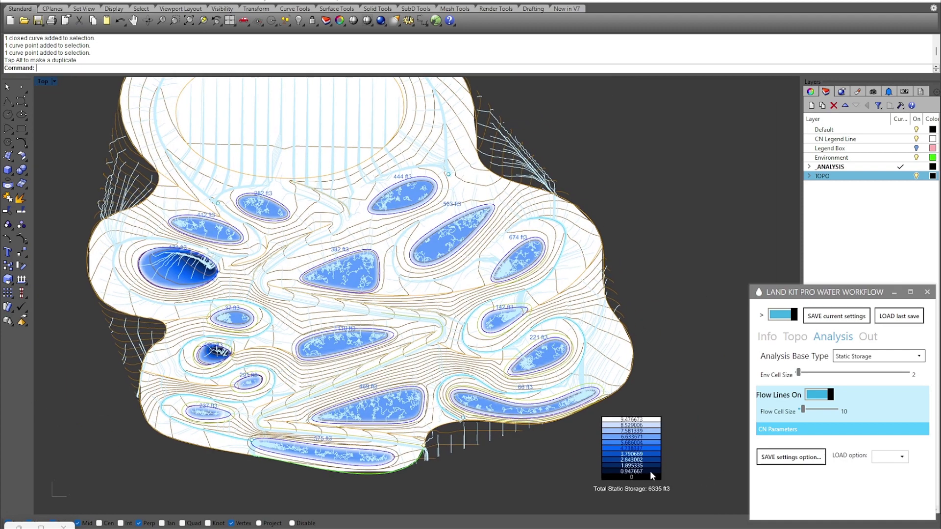
# List the sublayers of the TOPO layer and set the Basin Depth of the terrain to 2
pyautogui.click(808, 167)
pyautogui.click(809, 167)
pyautogui.click(809, 176)
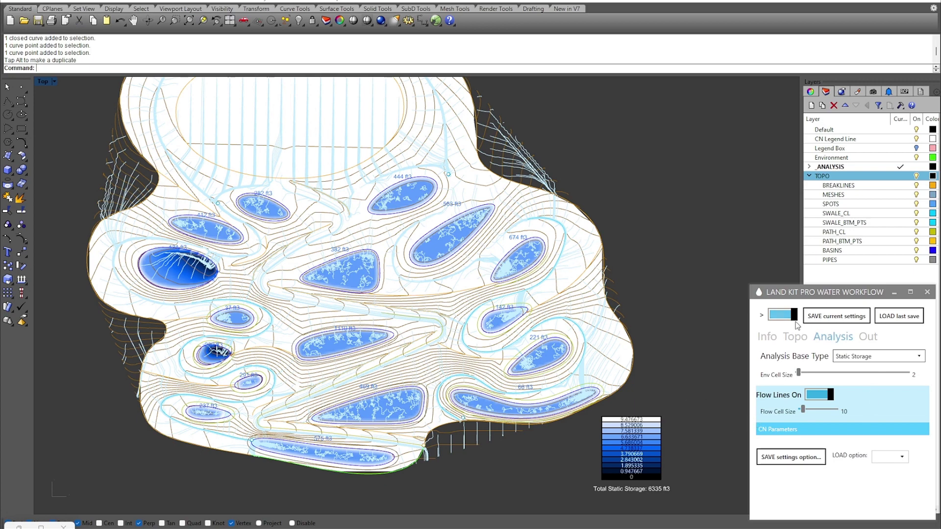
pyautogui.click(800, 340)
pyautogui.scroll(-3, 833, 477)
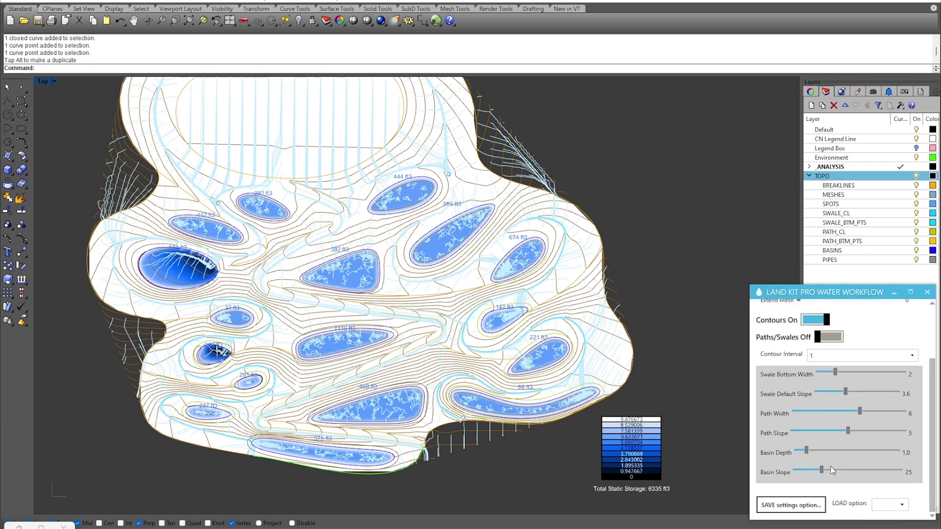
pyautogui.doubleClick(807, 454)
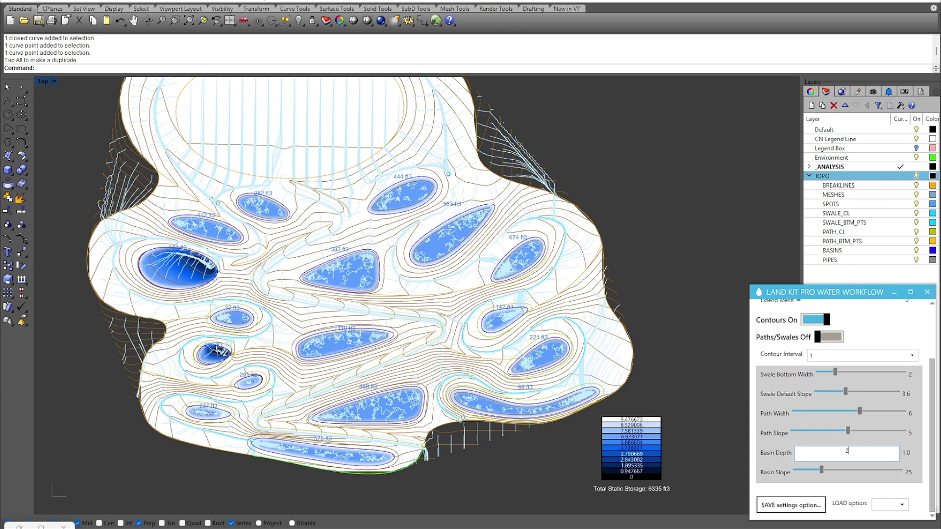
pyautogui.press('Return')
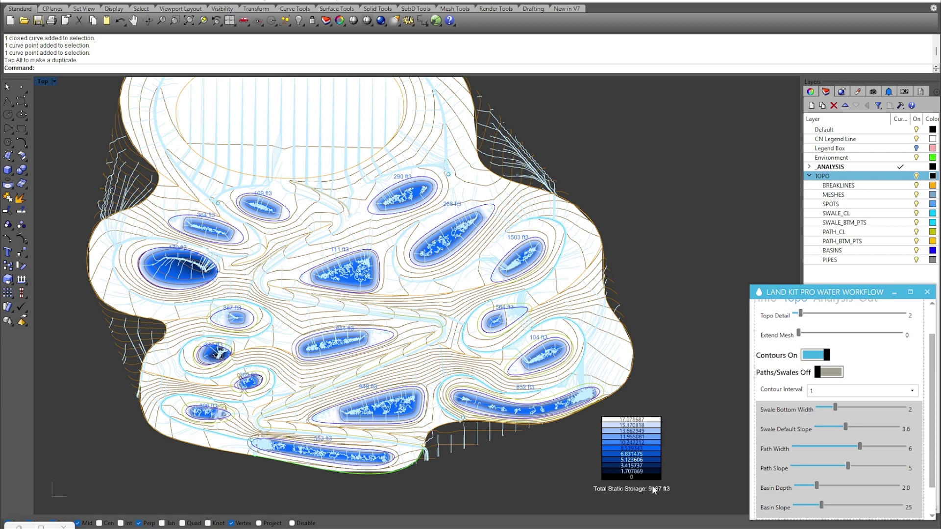
# Set the Basin Slope to 45 and check the total static storage of the site
pyautogui.doubleClick(822, 505)
pyautogui.write('45')
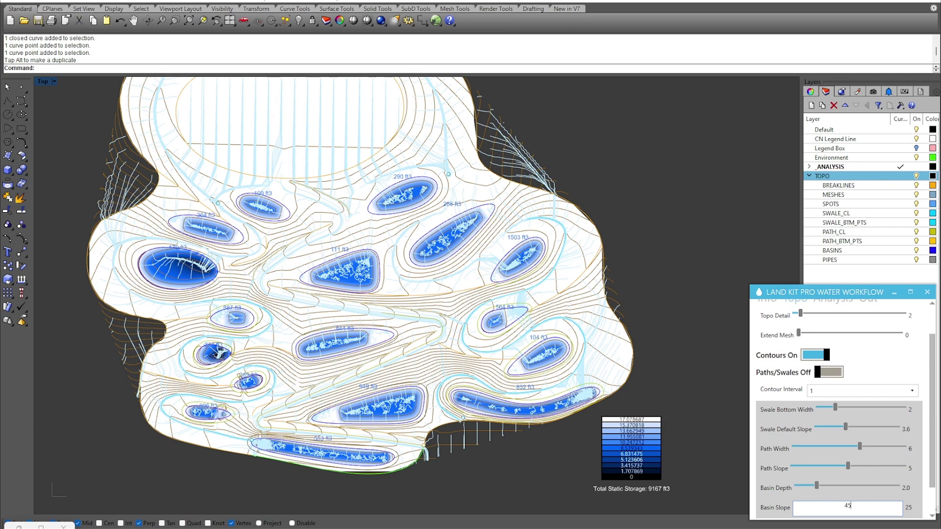
pyautogui.press('Return')
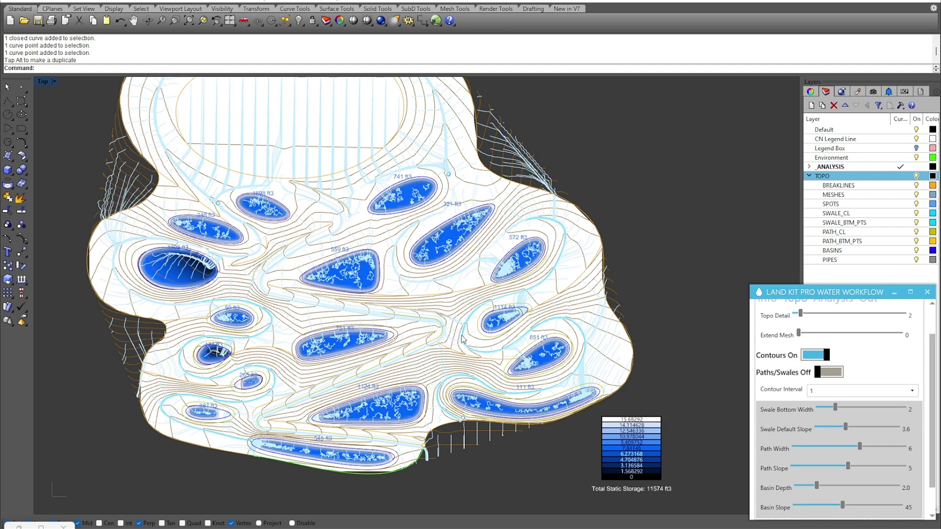
pyautogui.moveTo(659, 472); pyautogui.dragTo(668, 484, button='right')
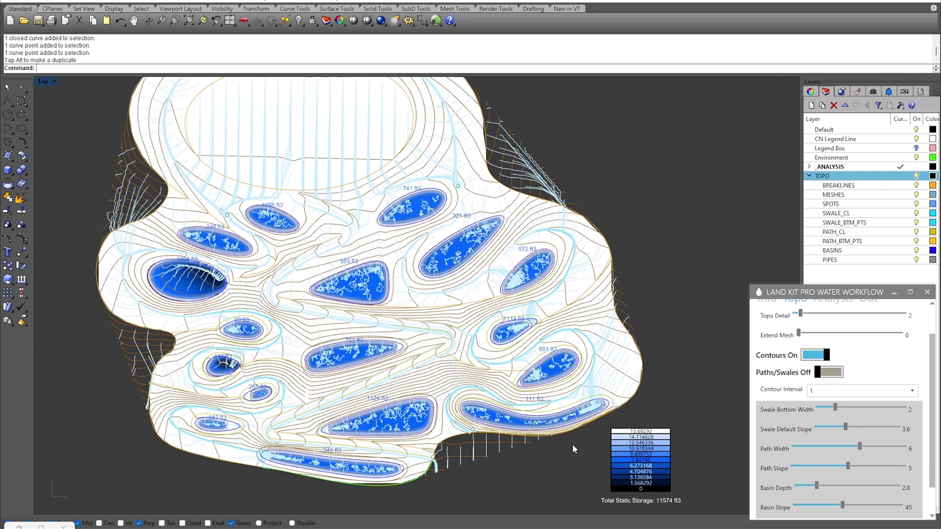
# Set the analysis base type to Volume and bring up its CN and peak runoff parameters beside the catchment map
pyautogui.scroll(3, 843, 373)
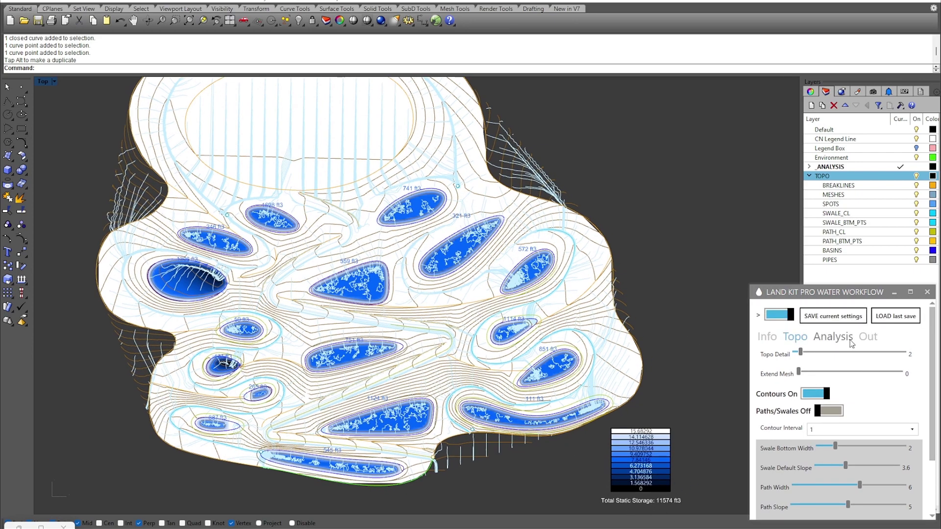
pyautogui.click(849, 339)
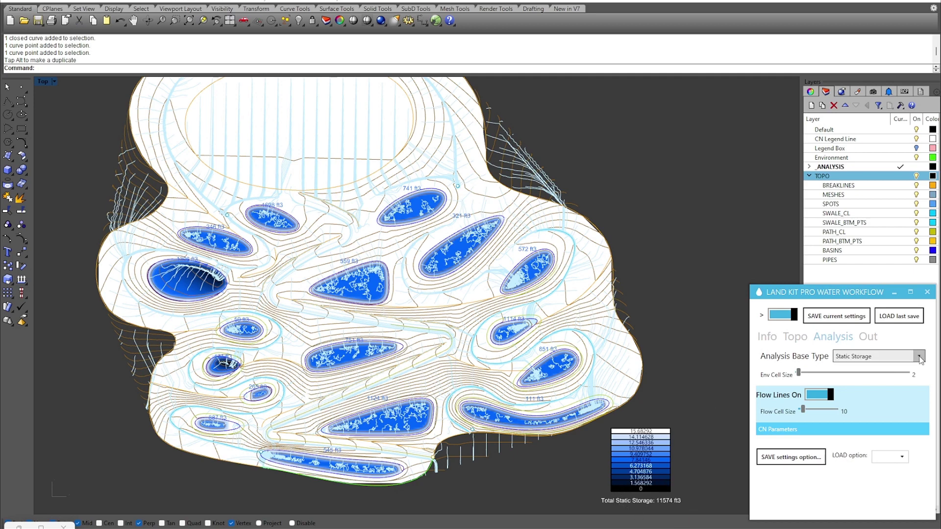
pyautogui.click(877, 357)
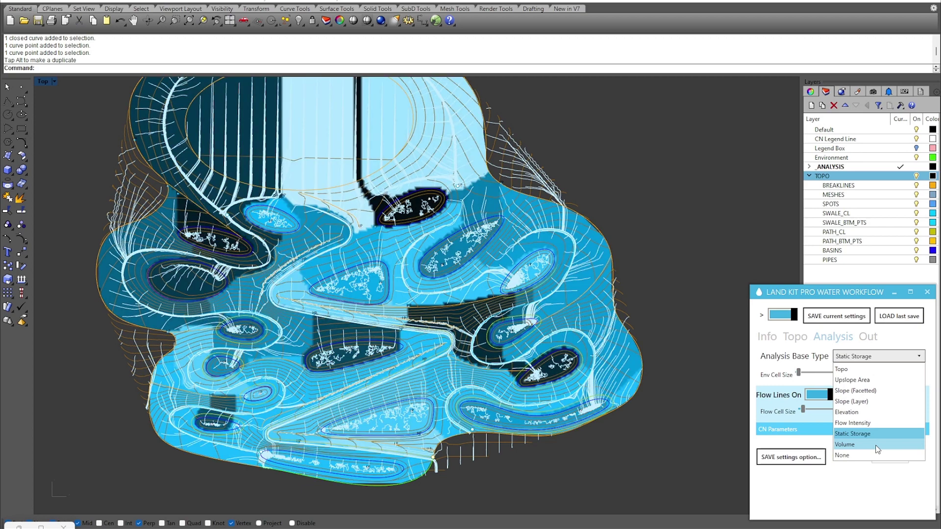
pyautogui.click(877, 449)
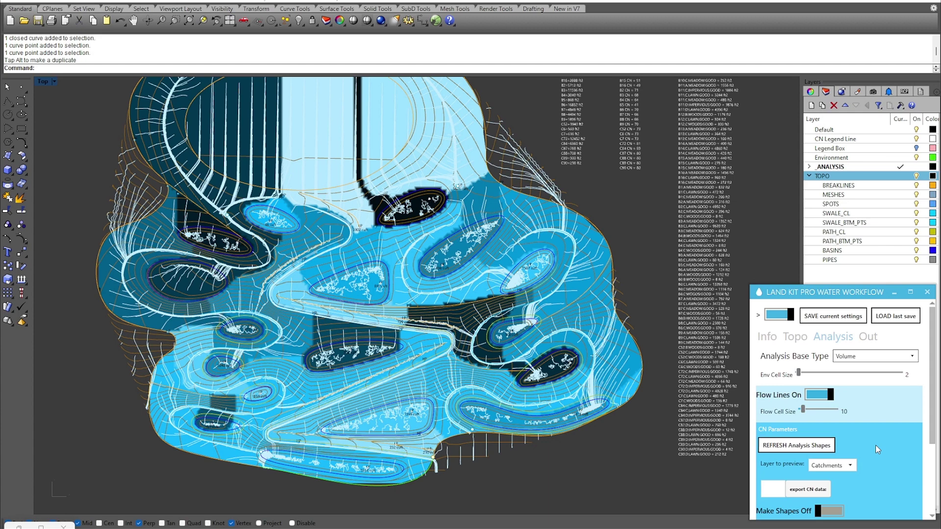
pyautogui.scroll(-3, 875, 441)
pyautogui.scroll(-2, 870, 429)
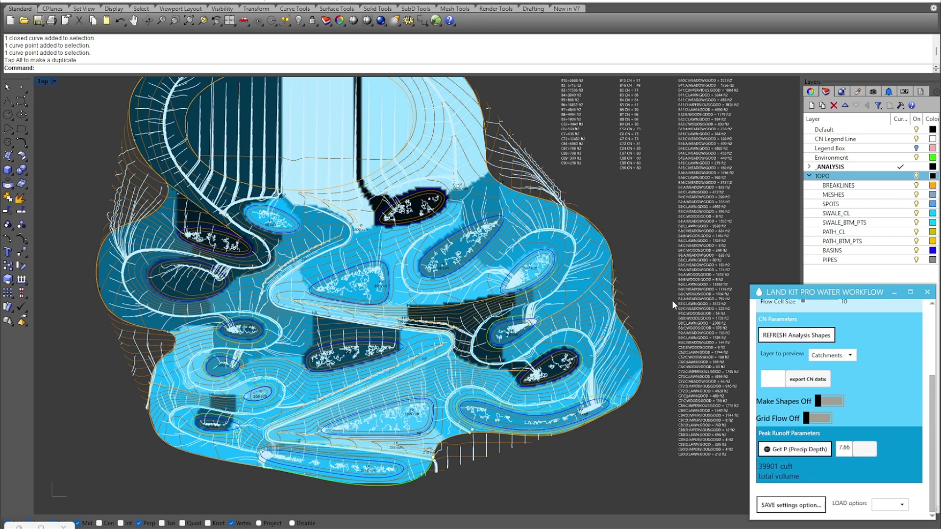
pyautogui.moveTo(673, 301); pyautogui.dragTo(666, 325, button='right')
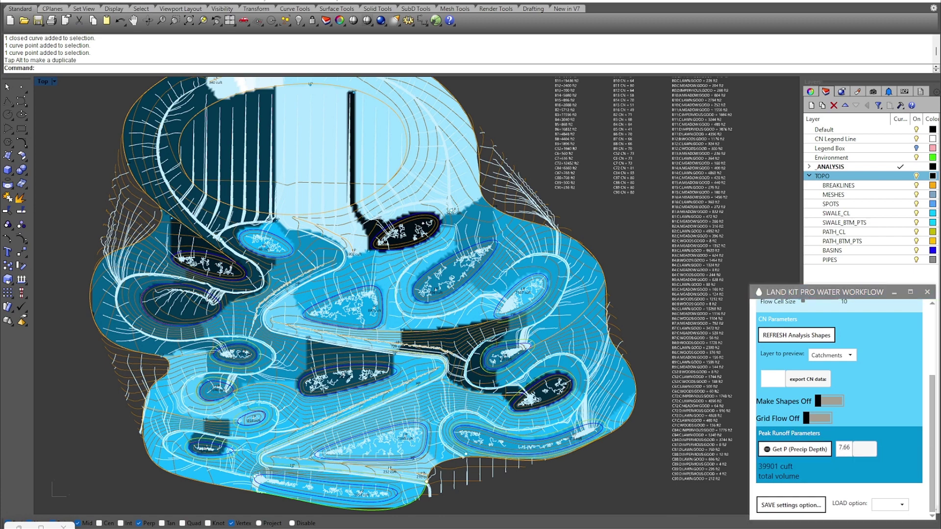
# Switch to the browser's NOAA precipitation frequency page and place the location crosshair on the East Coast map near Philadelphia
pyautogui.hotkey('alt', 'Tab')
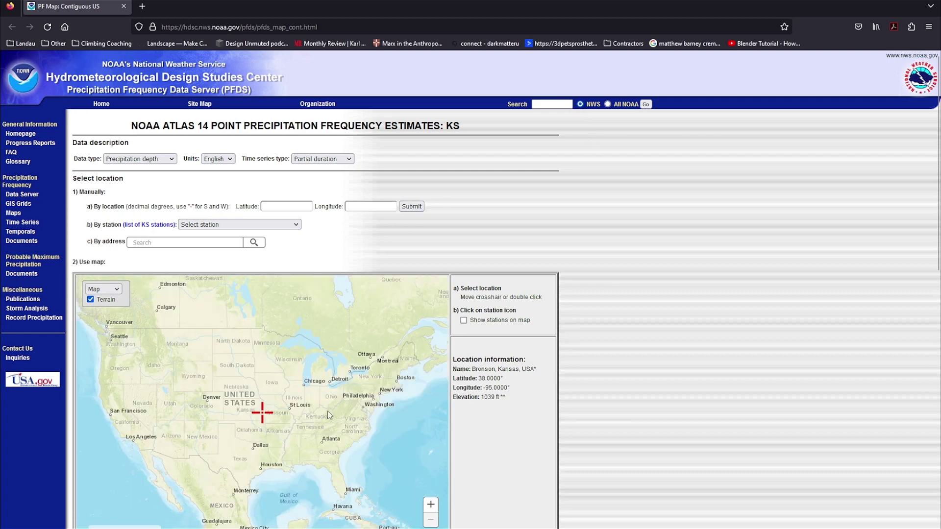
pyautogui.scroll(-2, 564, 285)
pyautogui.click(431, 405)
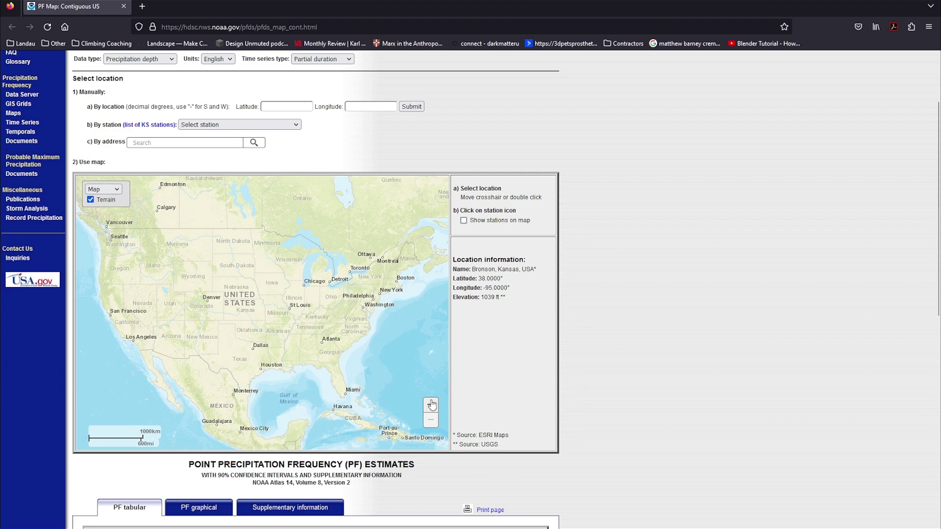
pyautogui.scroll(1, 394, 297)
pyautogui.moveTo(394, 297); pyautogui.dragTo(318, 321)
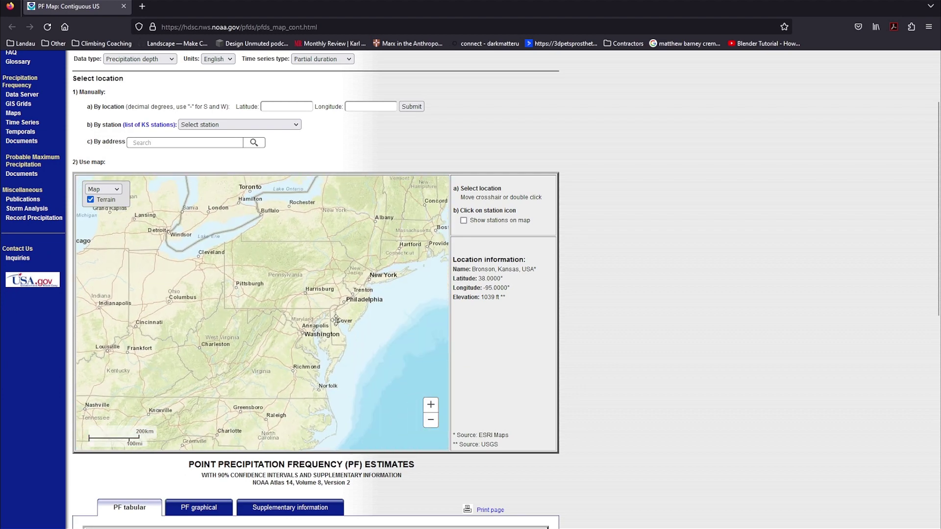
pyautogui.doubleClick(312, 322)
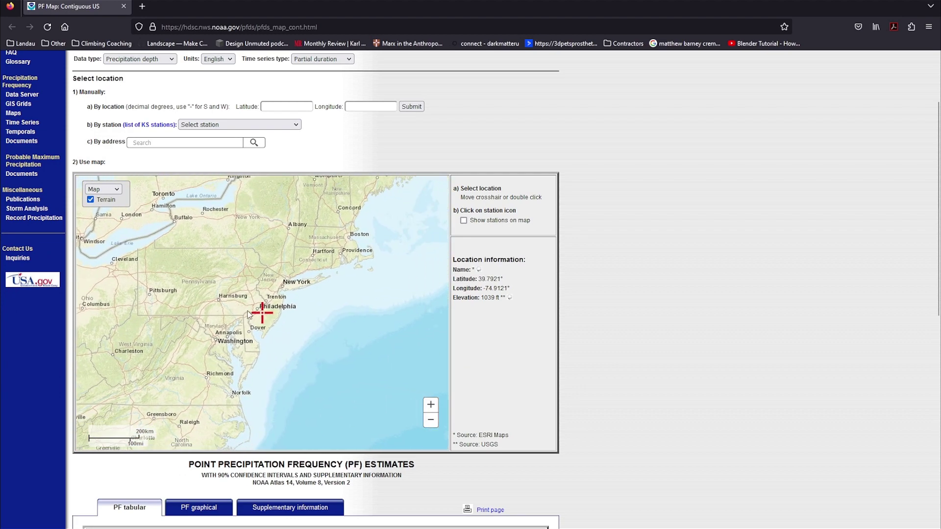
# Move the location crosshair onto Philadelphia, Pennsylvania, on an enlarged NOAA map
pyautogui.click(429, 455)
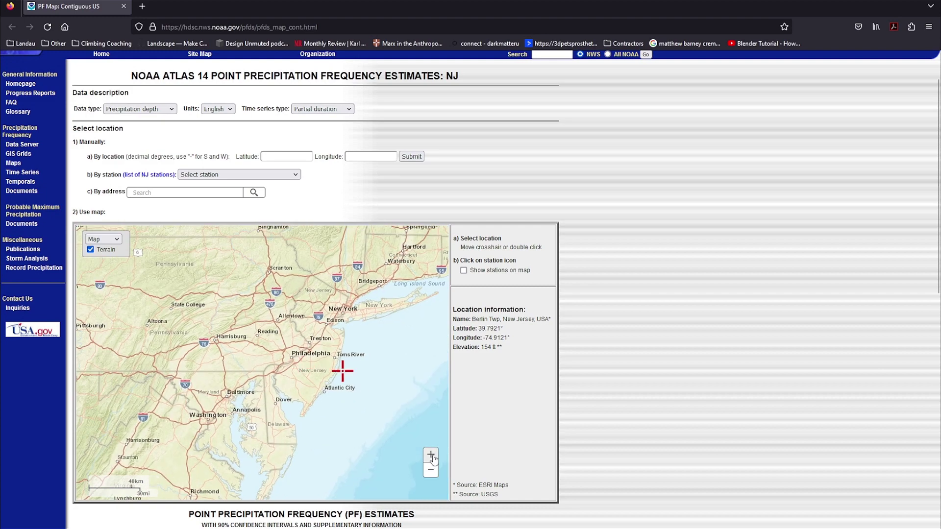
pyautogui.click(430, 454)
pyautogui.moveTo(266, 374); pyautogui.dragTo(302, 380)
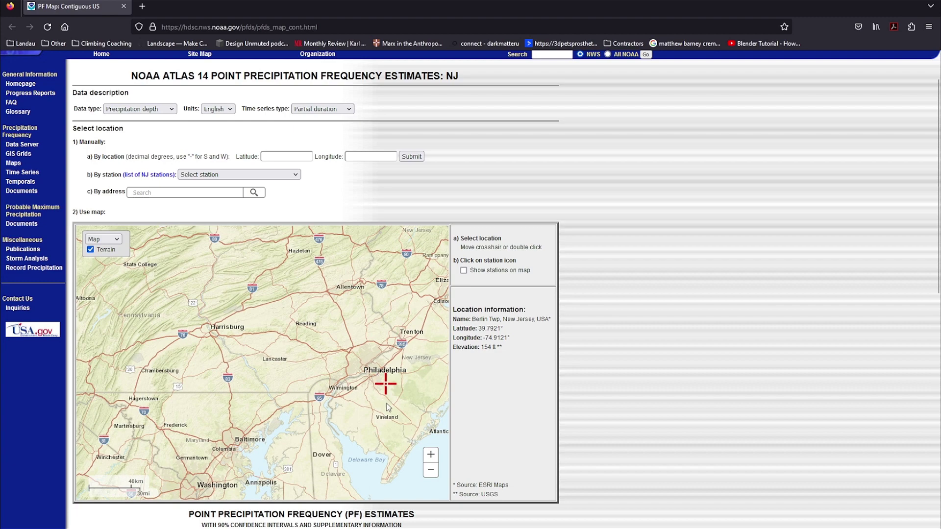
pyautogui.click(430, 454)
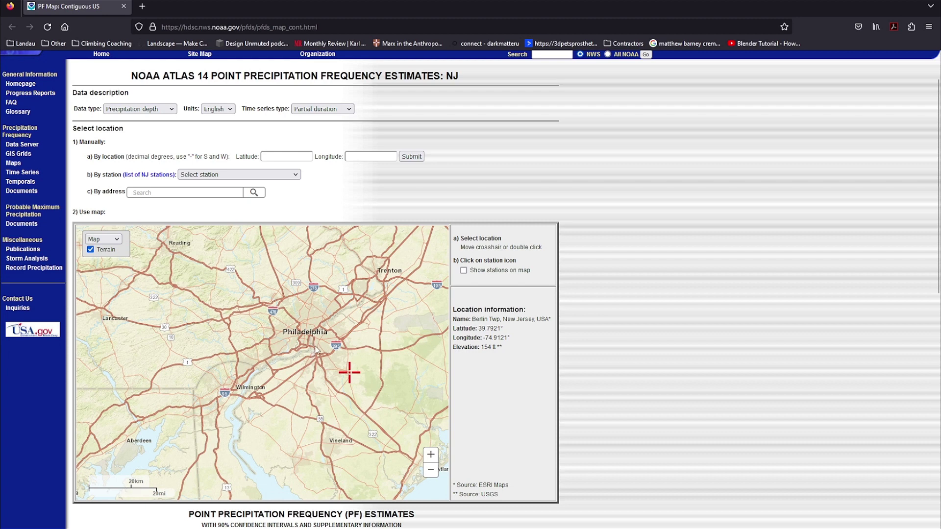
pyautogui.doubleClick(315, 349)
pyautogui.moveTo(261, 368); pyautogui.dragTo(235, 362)
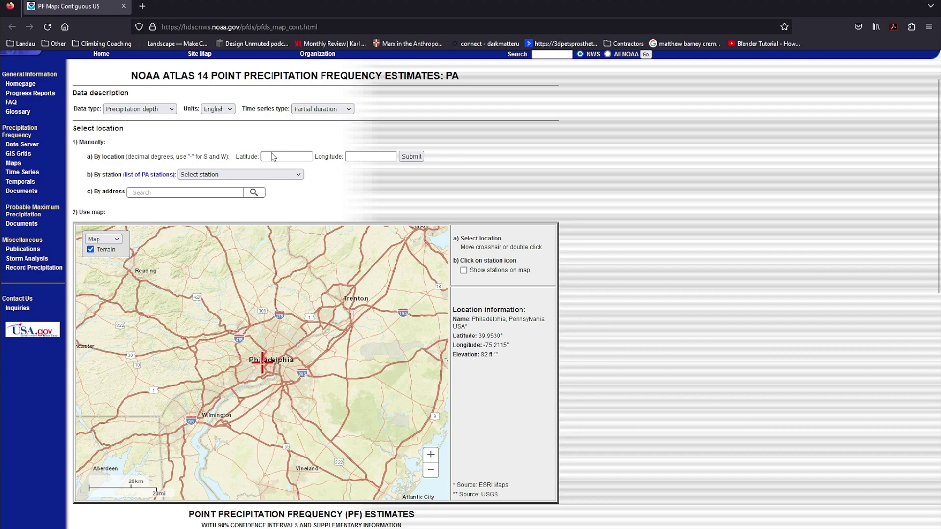
# Find the 100-year recurrence interval in the precipitation frequency table and highlight its 24-hour depth
pyautogui.scroll(-1, 612, 255)
pyautogui.scroll(-8, 613, 302)
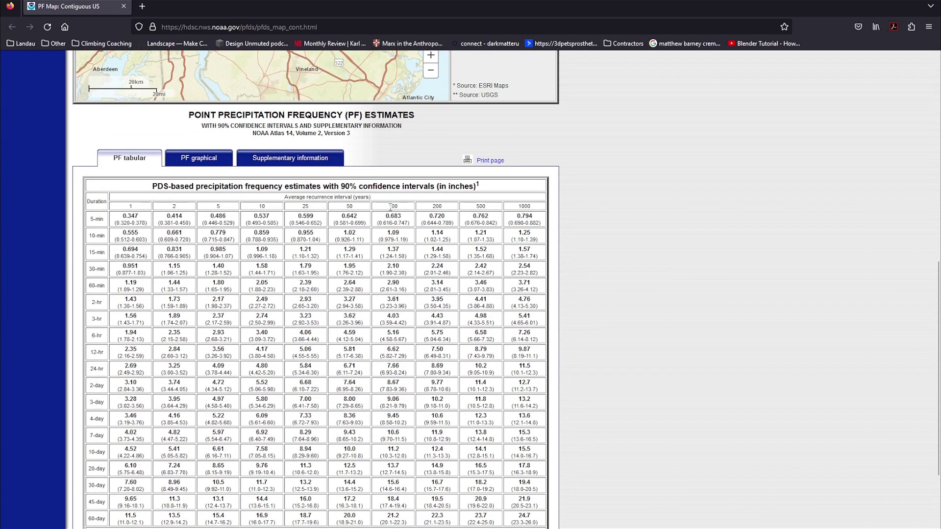
pyautogui.moveTo(389, 208); pyautogui.dragTo(402, 209)
pyautogui.moveTo(402, 369); pyautogui.dragTo(389, 371)
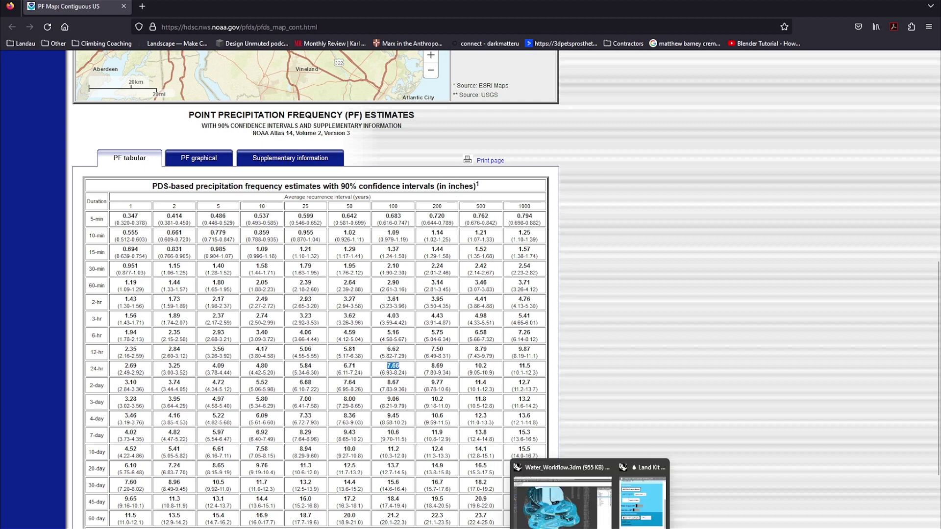
# Return to Rhino, check the precipitation depth and total volume in the peak runoff parameters, and view the catchment area tables
pyautogui.click(563, 490)
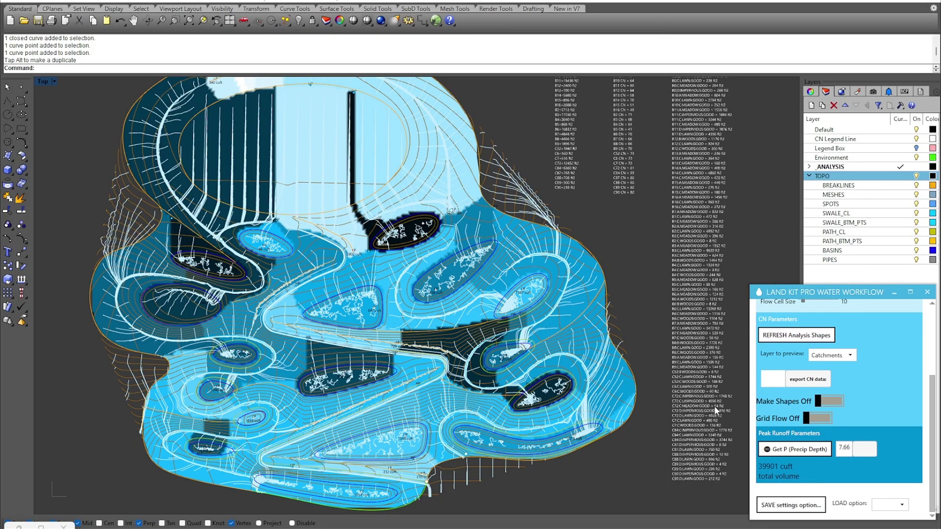
pyautogui.moveTo(839, 447); pyautogui.dragTo(851, 448)
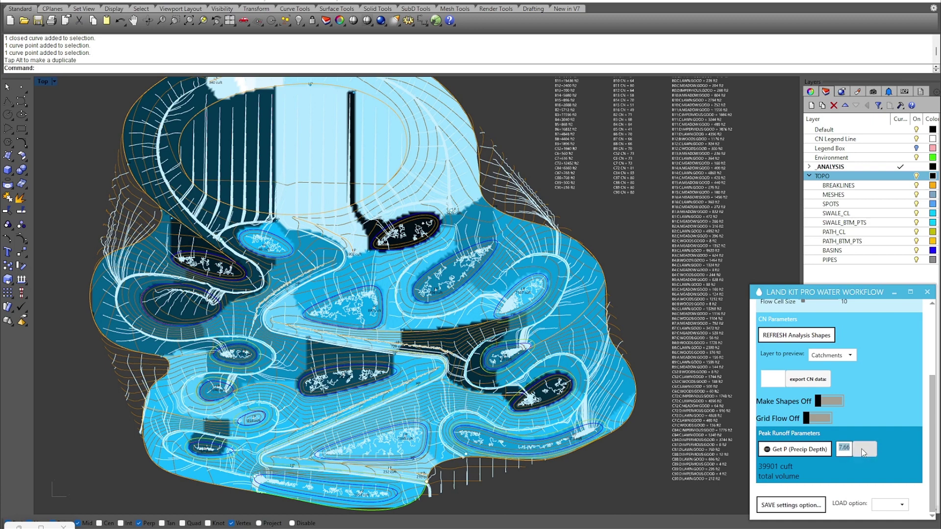
pyautogui.click(806, 471)
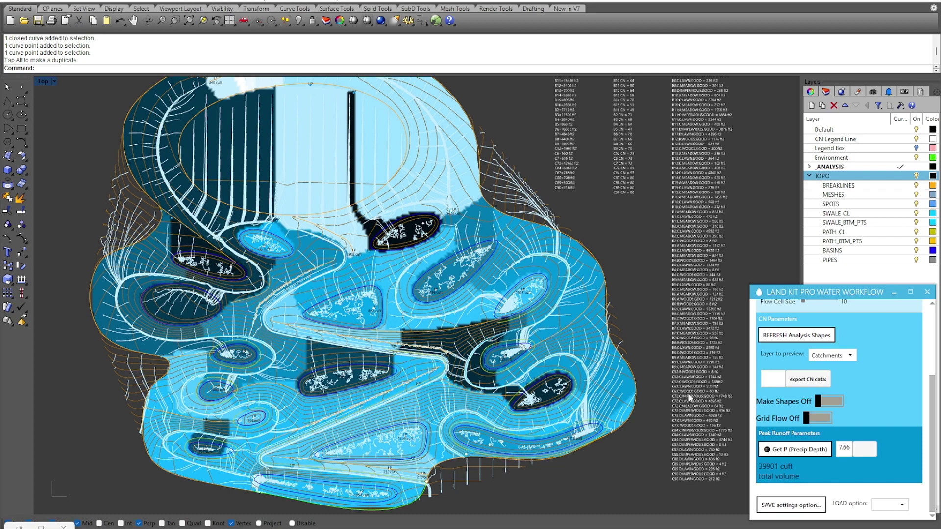
pyautogui.moveTo(655, 297); pyautogui.dragTo(589, 439, button='right')
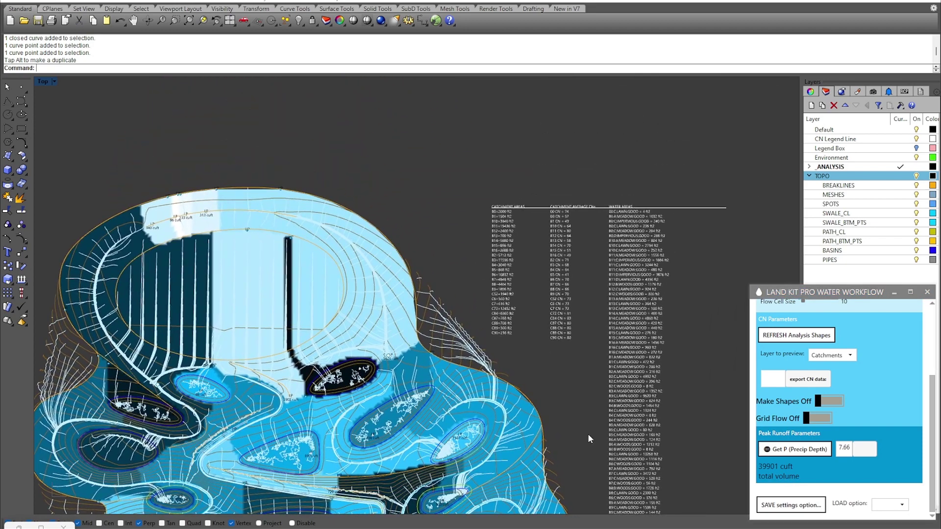
# Examine the catchment area and average CN tables, and the storage volumes of the basins around the elongated central basin
pyautogui.scroll(5, 526, 298)
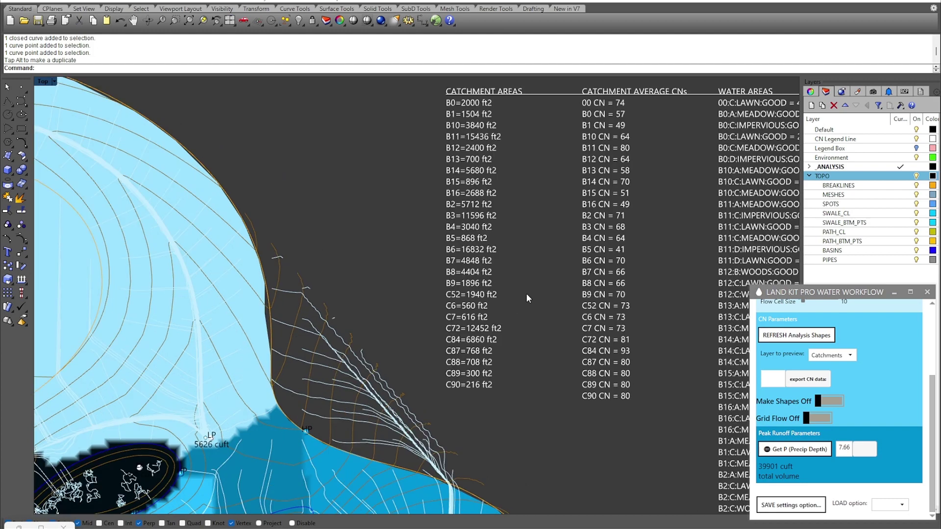
pyautogui.click(853, 356)
pyautogui.click(854, 355)
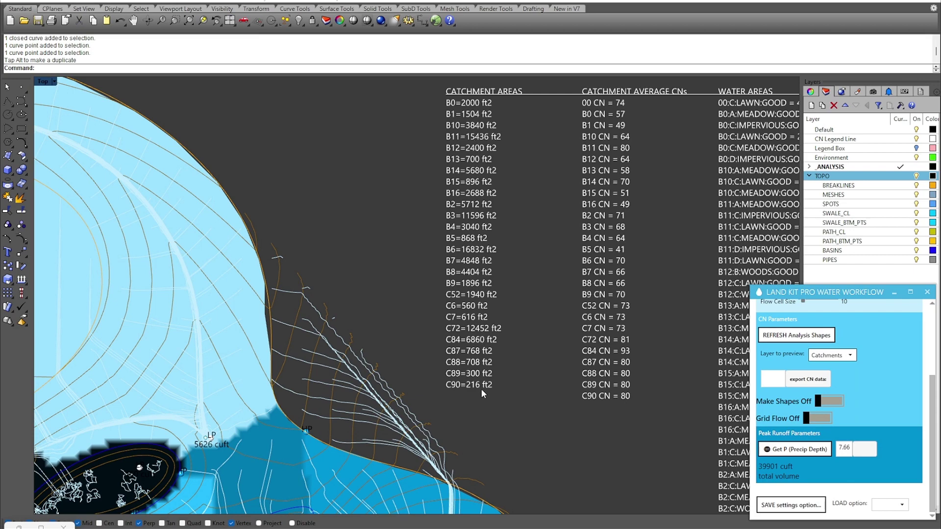
pyautogui.scroll(-5, 486, 232)
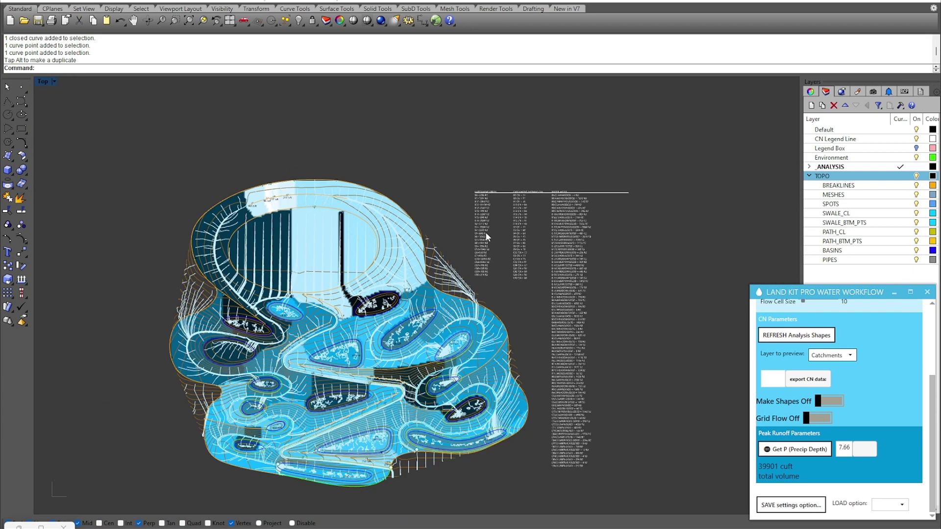
pyautogui.scroll(6, 484, 303)
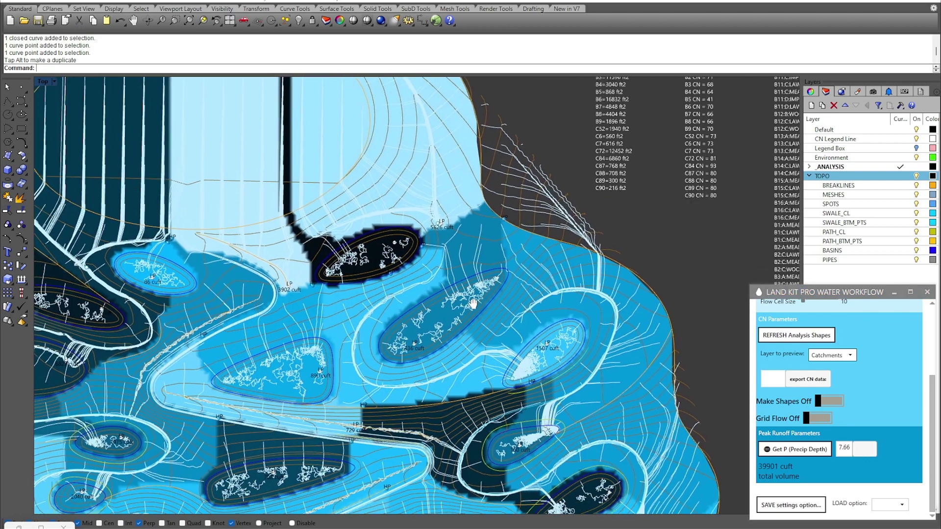
pyautogui.moveTo(473, 303); pyautogui.dragTo(474, 287, button='right')
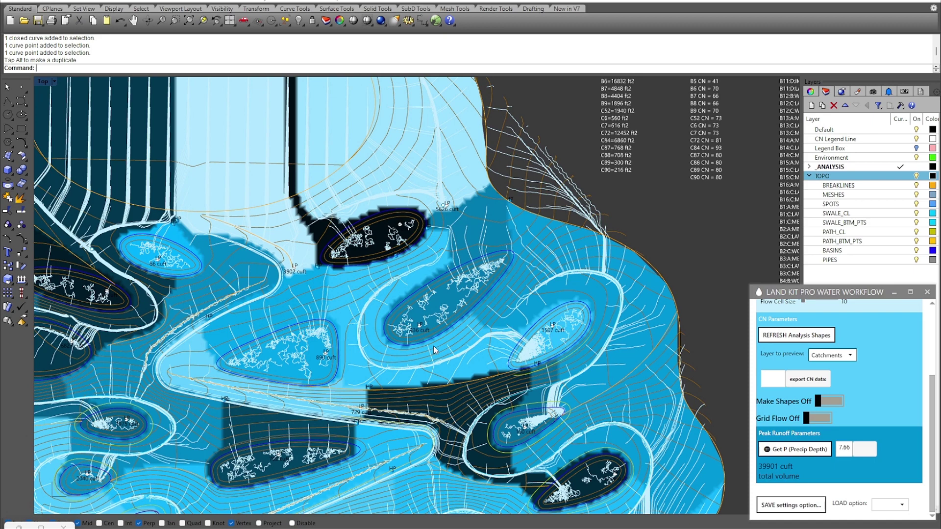
pyautogui.moveTo(447, 329); pyautogui.dragTo(431, 334, button='right')
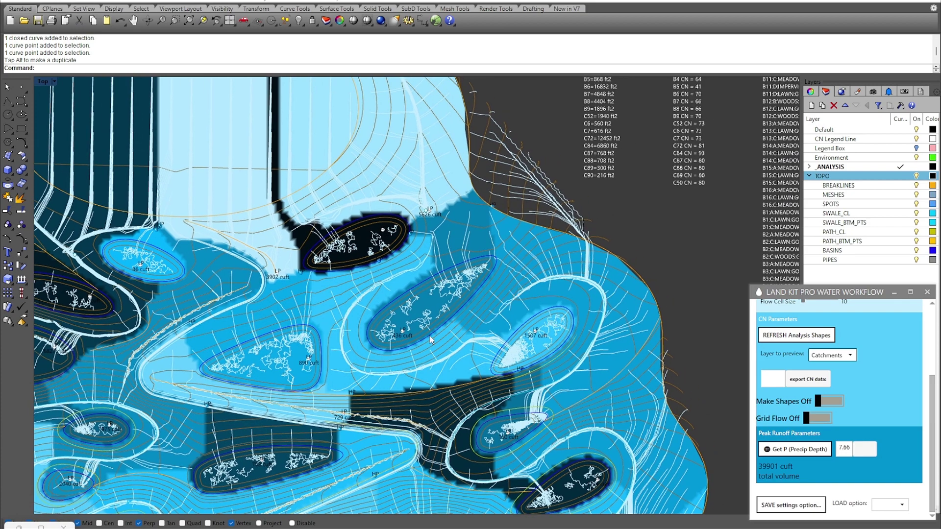
pyautogui.scroll(3, 407, 330)
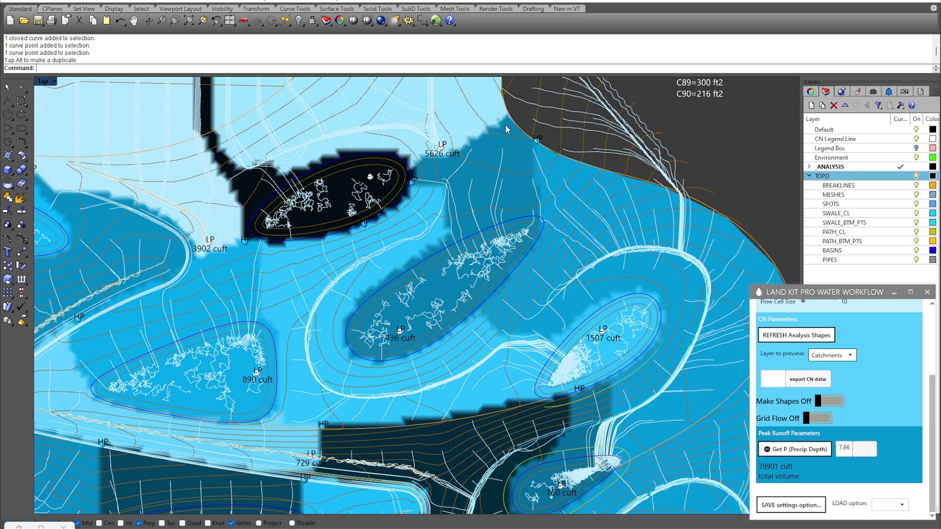
# Inspect the coloured catchments in a maximised Perspective view, and return to a maximised Top view to study the basins
pyautogui.doubleClick(43, 81)
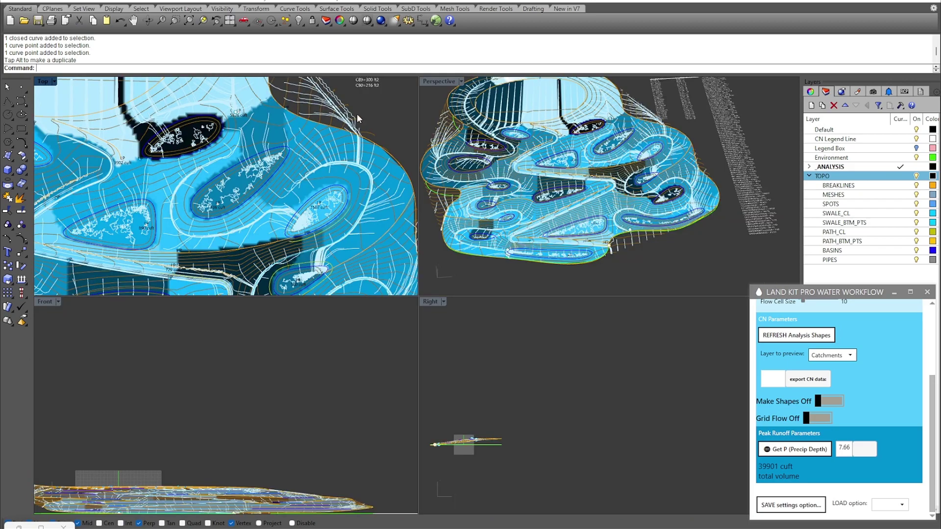
pyautogui.doubleClick(427, 82)
pyautogui.moveTo(343, 81); pyautogui.dragTo(116, 74, button='right')
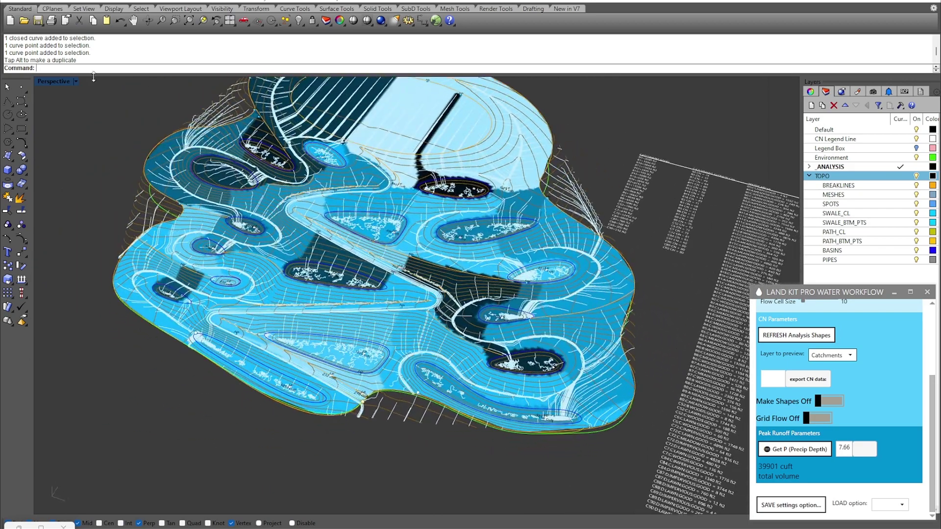
pyautogui.doubleClick(63, 79)
pyautogui.doubleClick(44, 82)
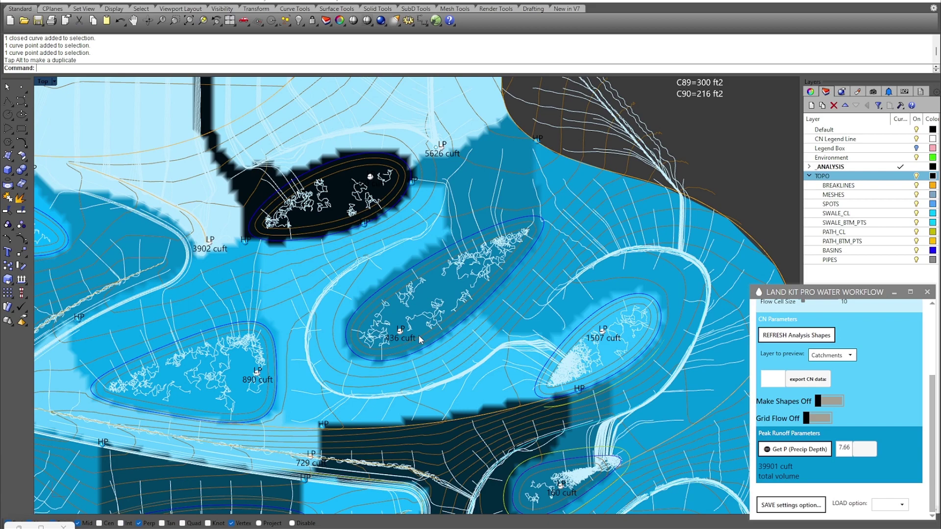
pyautogui.press('Right')
pyautogui.press('Down')
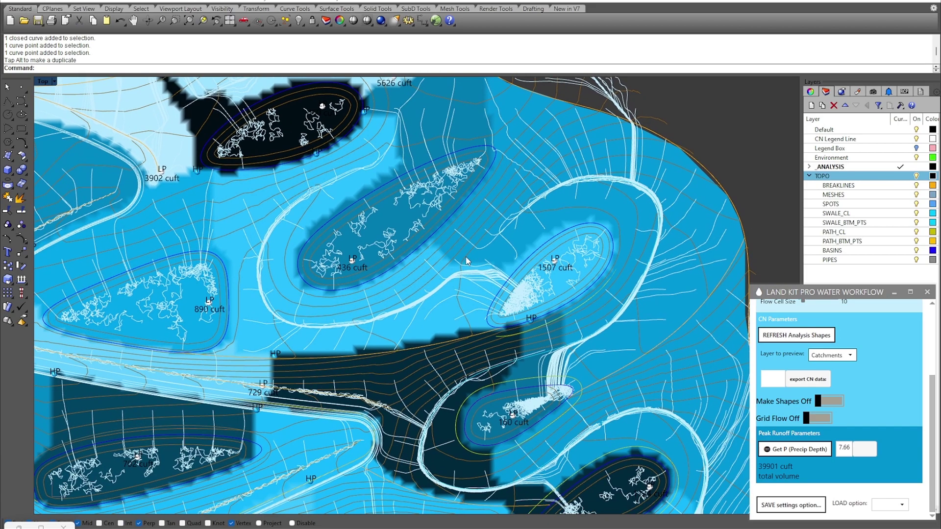
pyautogui.press('Home')
pyautogui.press('Home')
pyautogui.press('Home')
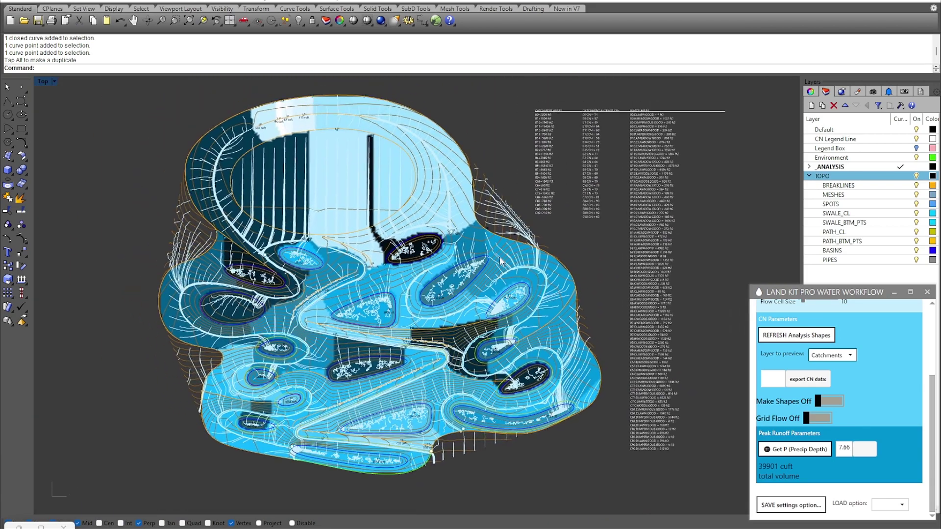
pyautogui.press('End')
pyautogui.press('End')
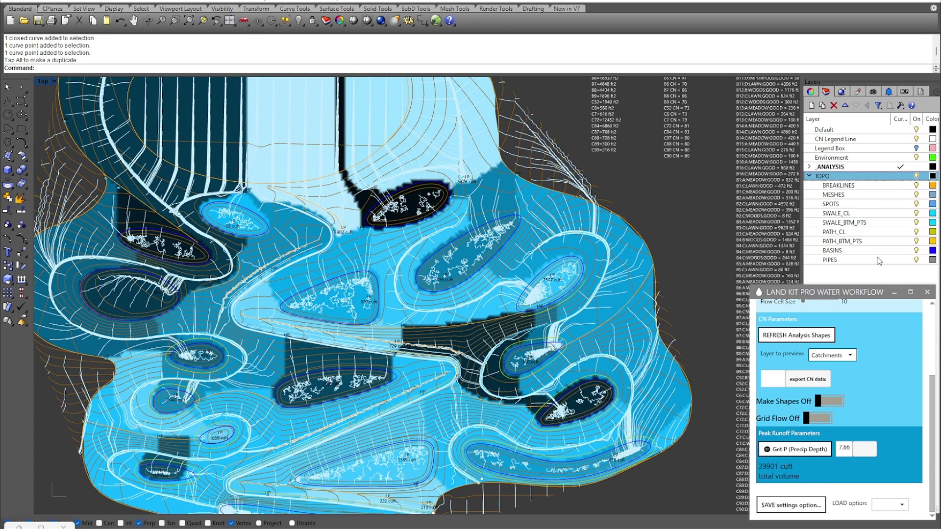
# Make the PIPES layer current and draw a polyline as a pipe connecting the elongated central basin with the adjacent triangular basin
pyautogui.click(900, 260)
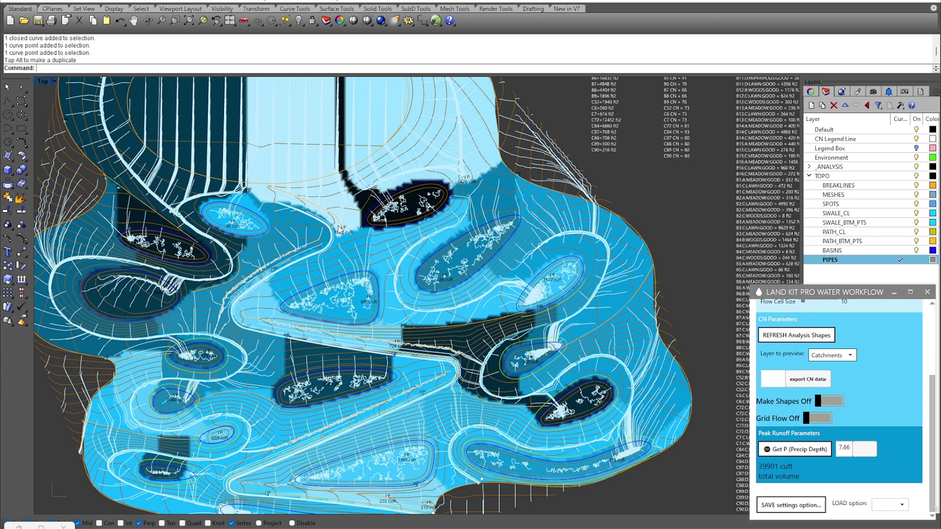
pyautogui.click(7, 102)
pyautogui.scroll(1, 465, 252)
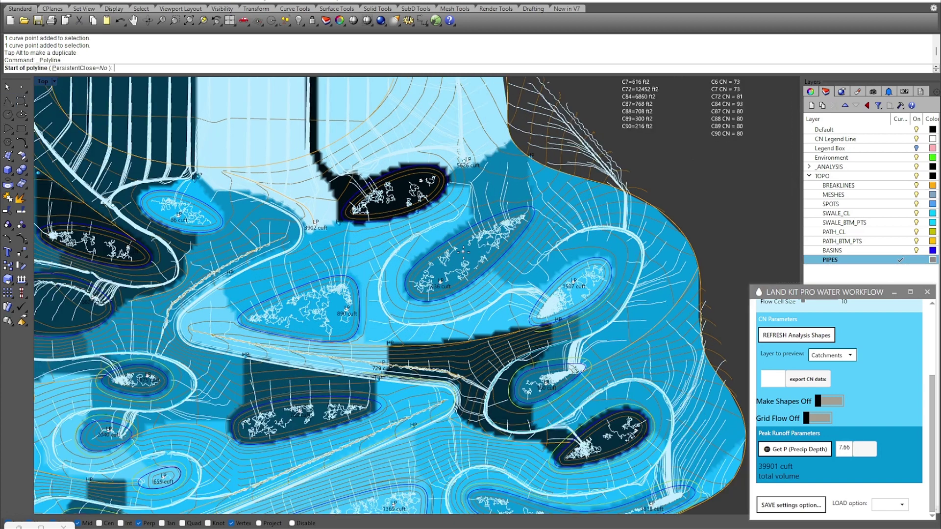
pyautogui.scroll(1, 463, 252)
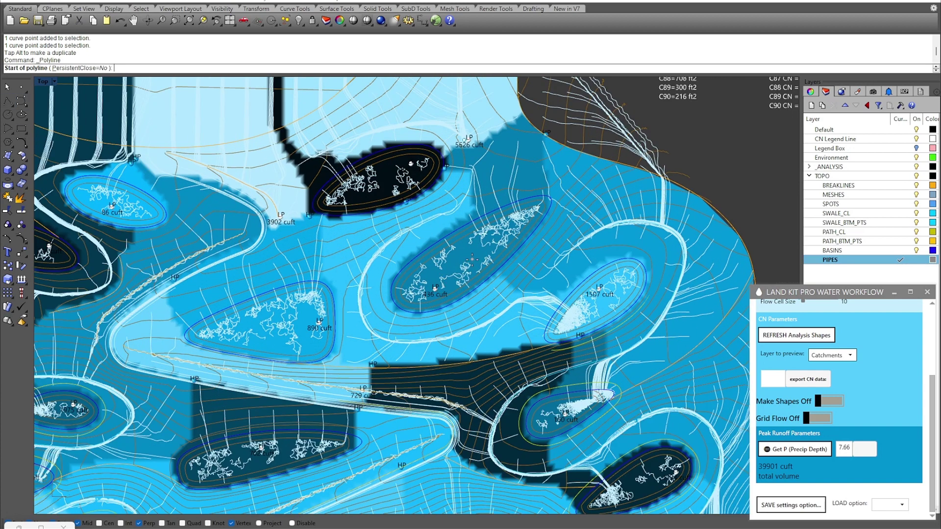
pyautogui.click(472, 258)
pyautogui.click(640, 250)
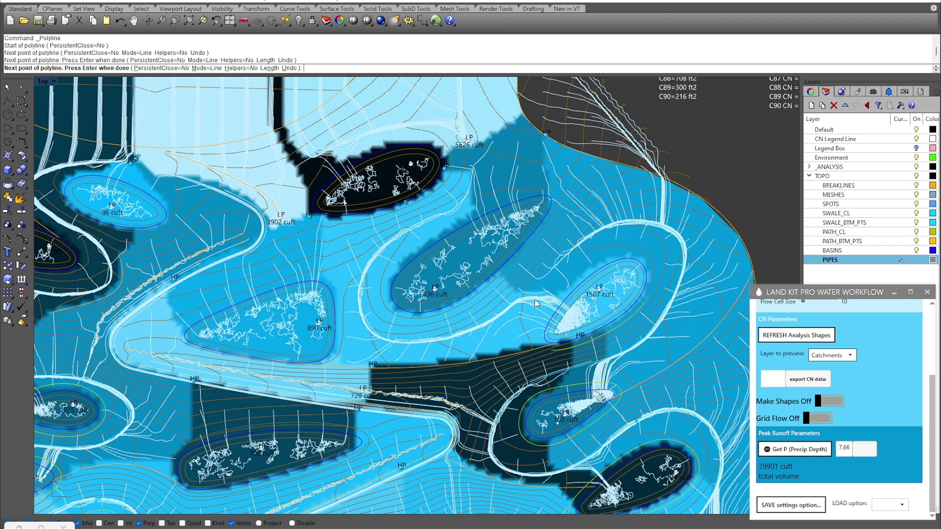
pyautogui.scroll(-3, 585, 286)
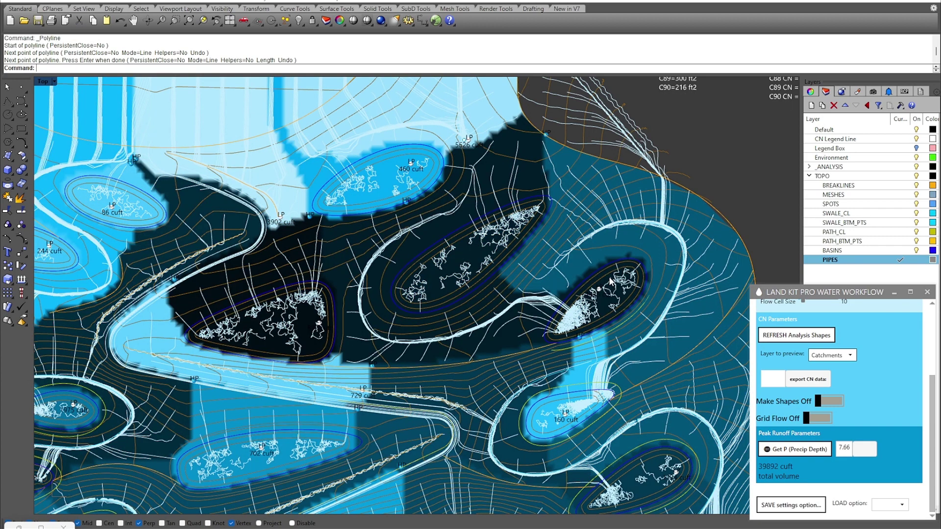
pyautogui.press('Return')
# Examine the updated catchments on the whole site and the catchment area and average CN tables
pyautogui.scroll(-3, 580, 289)
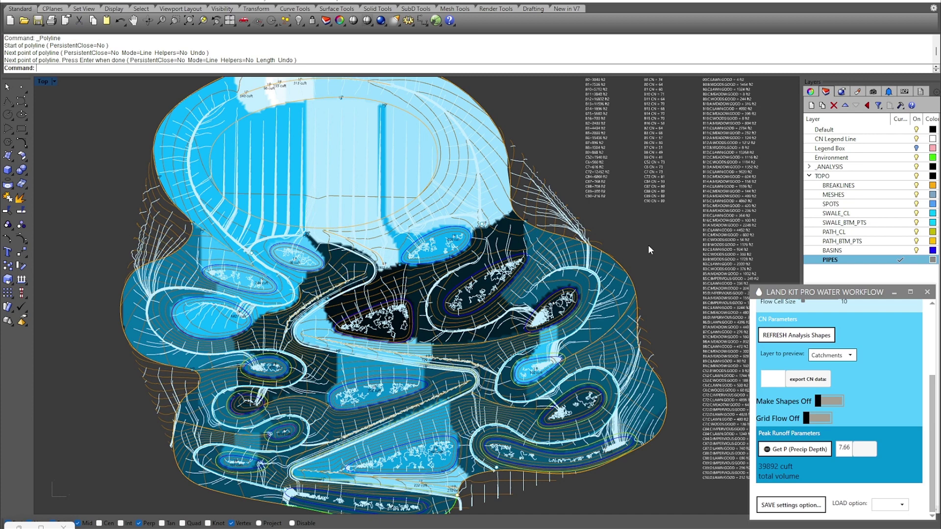
pyautogui.moveTo(670, 233); pyautogui.dragTo(607, 330, button='right')
pyautogui.scroll(10, 537, 176)
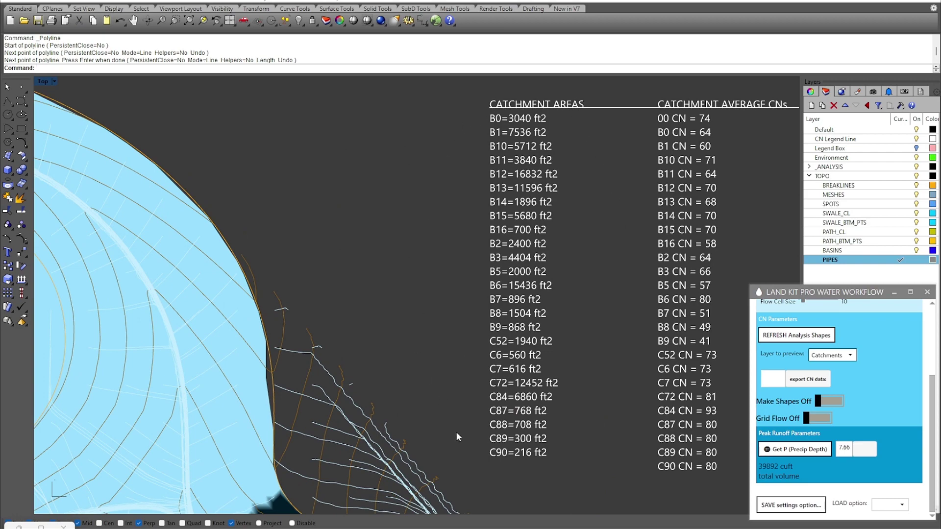
pyautogui.scroll(-8, 506, 328)
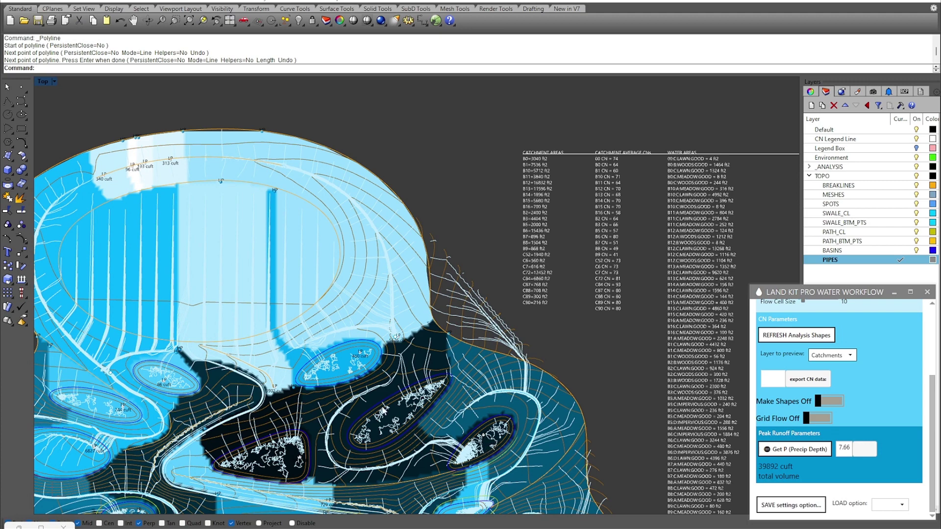
pyautogui.press('Down')
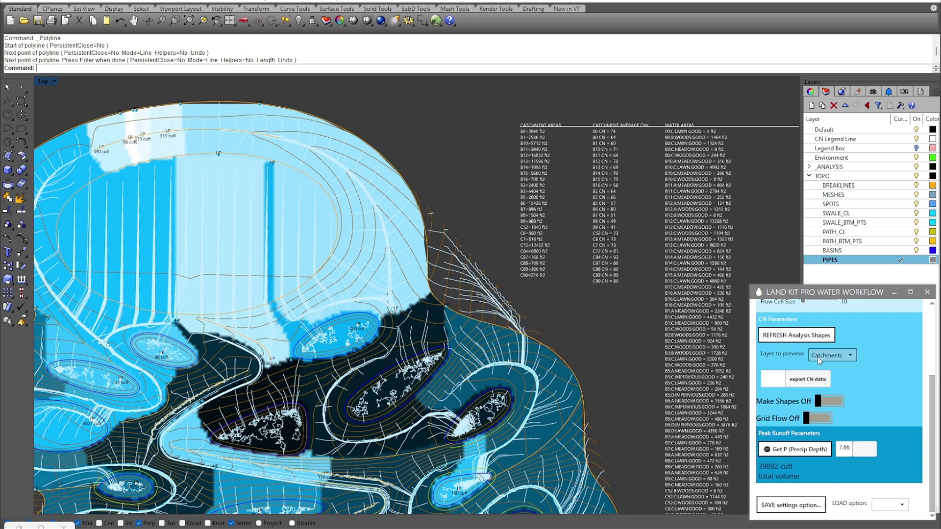
pyautogui.click(850, 355)
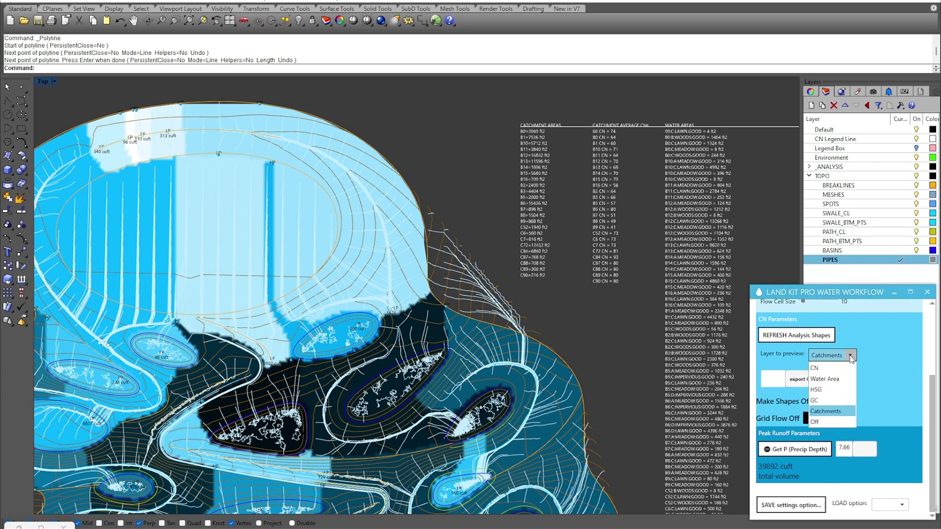
pyautogui.click(666, 262)
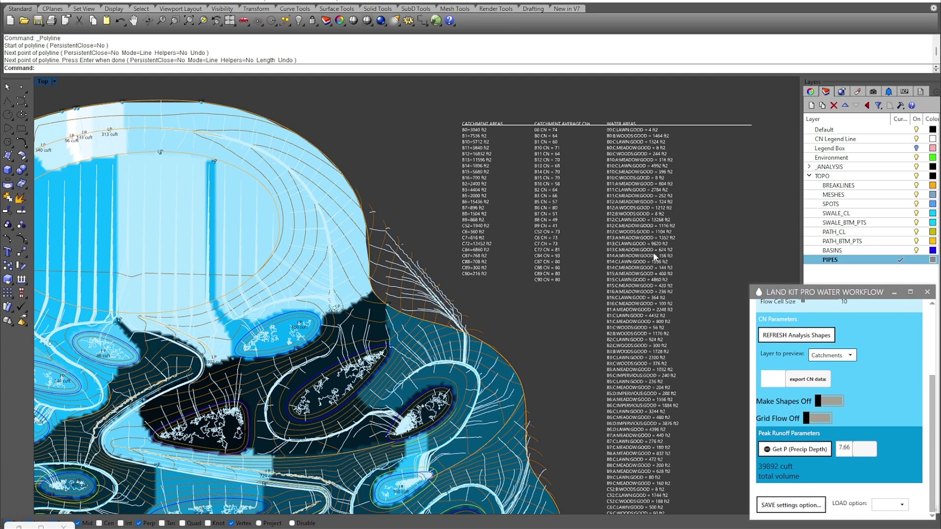
pyautogui.click(851, 355)
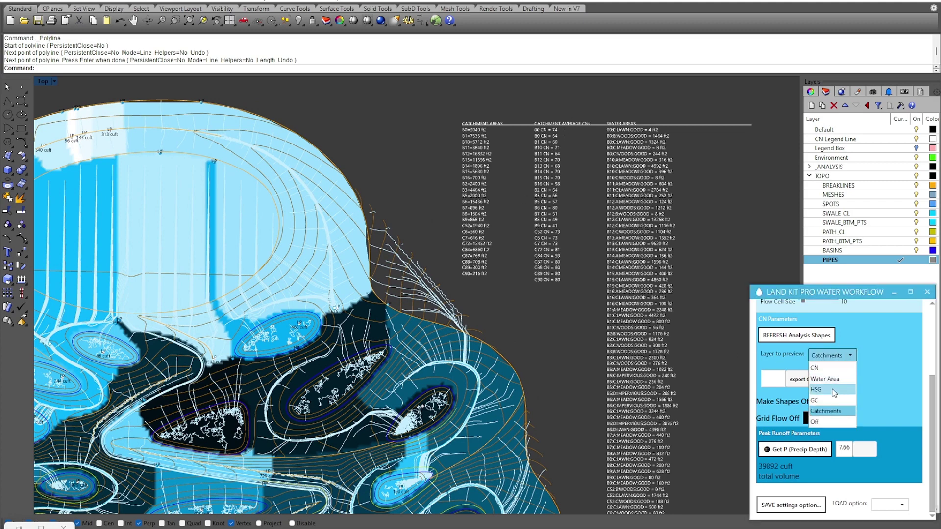
pyautogui.click(681, 225)
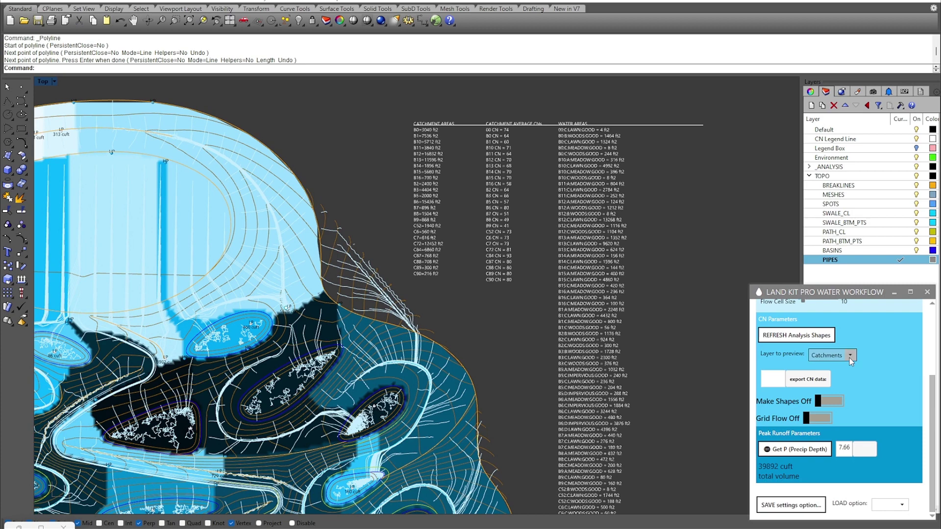
# View the water areas table and set the layer to preview to HSG
pyautogui.moveTo(606, 213); pyautogui.dragTo(616, 223, button='right')
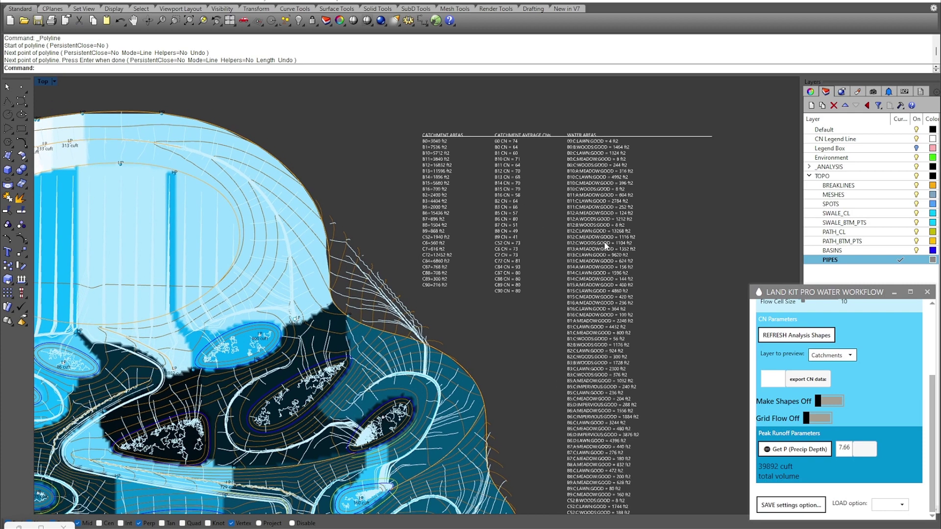
pyautogui.moveTo(620, 304); pyautogui.dragTo(623, 297, button='right')
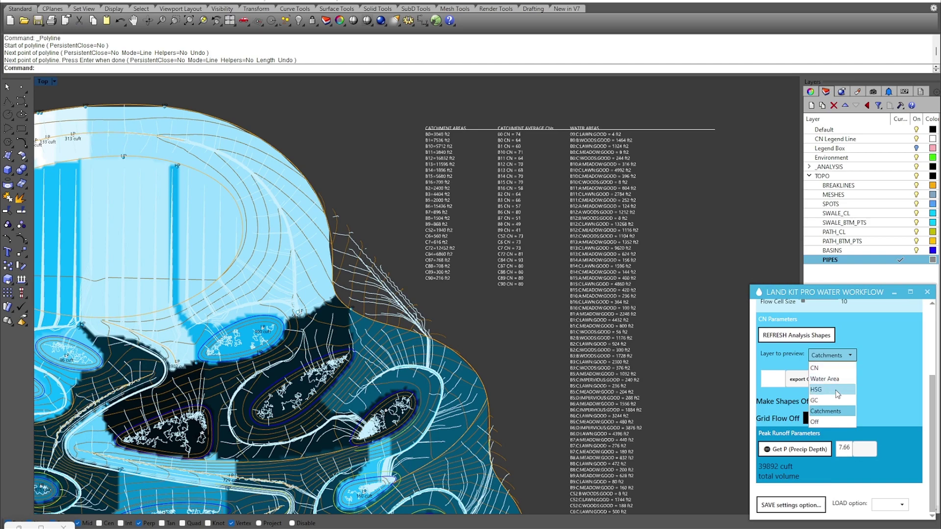
pyautogui.press('Return')
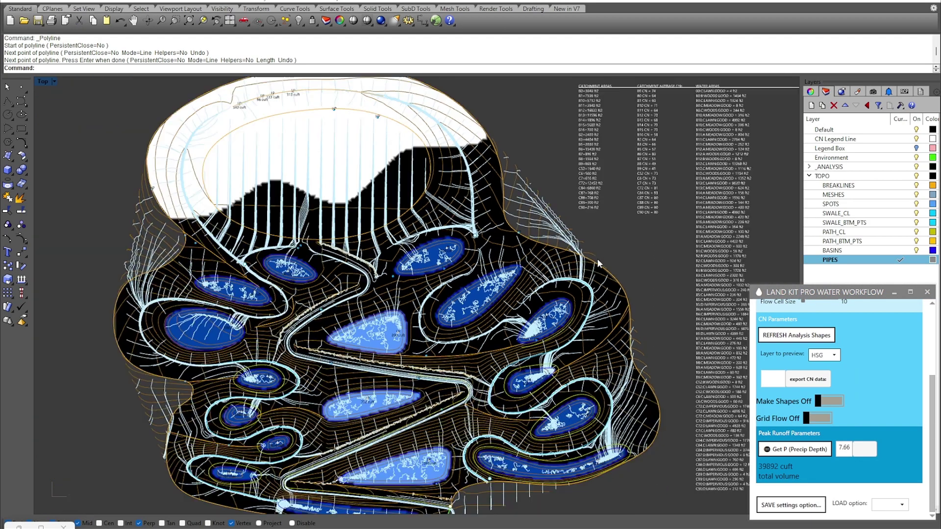
pyautogui.moveTo(599, 263); pyautogui.dragTo(641, 286, button='right')
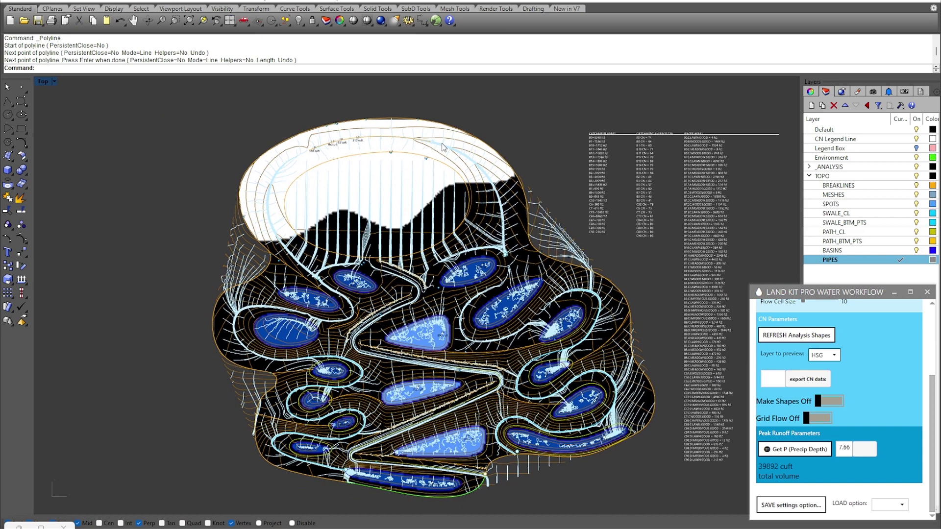
# Collapse the TOPO layer group, expand _ANALYSIS and its HSG sublayers, and turn the HSG layer on
pyautogui.click(809, 175)
pyautogui.click(809, 167)
pyautogui.click(816, 176)
pyautogui.click(916, 176)
pyautogui.click(917, 177)
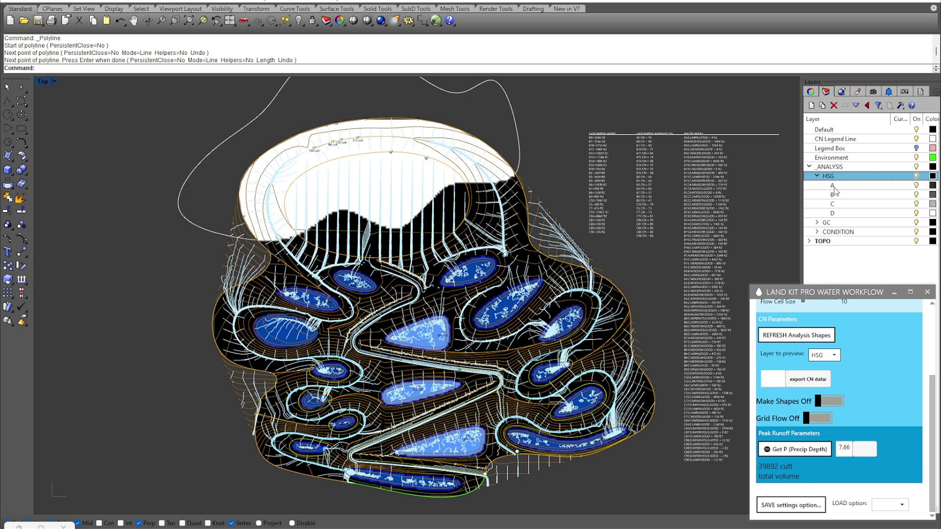
# Select the objects on HSG sublayer D and those on sublayer A in turn to inspect their boundary curves, clearing each selection
pyautogui.rightClick(842, 217)
pyautogui.click(869, 369)
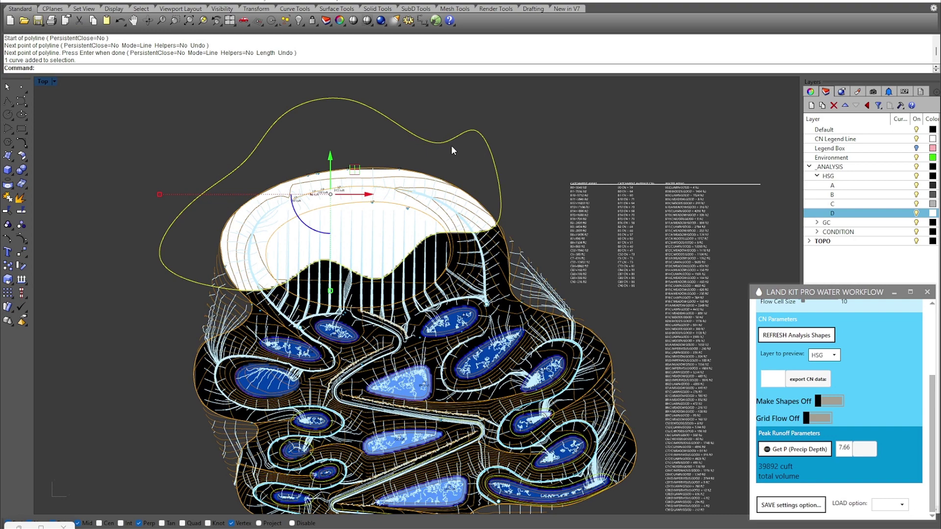
pyautogui.press('Escape')
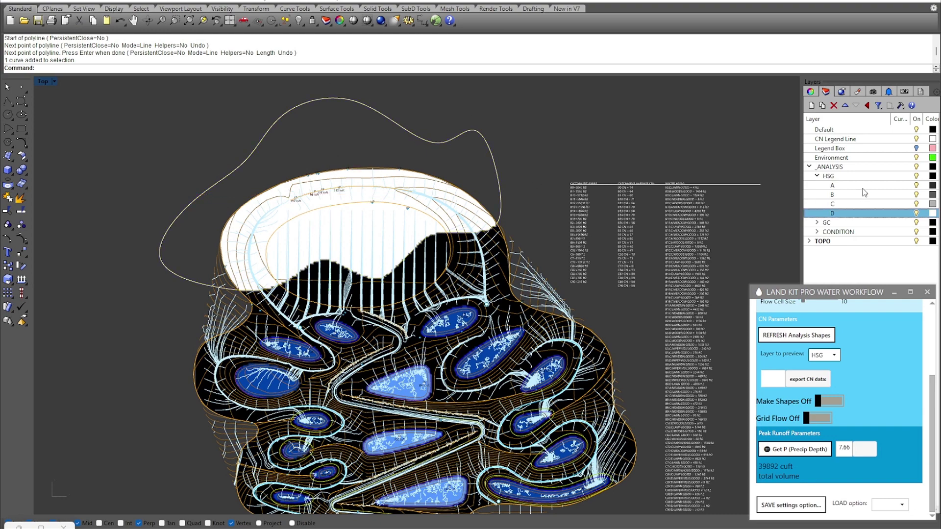
pyautogui.rightClick(824, 185)
pyautogui.click(870, 339)
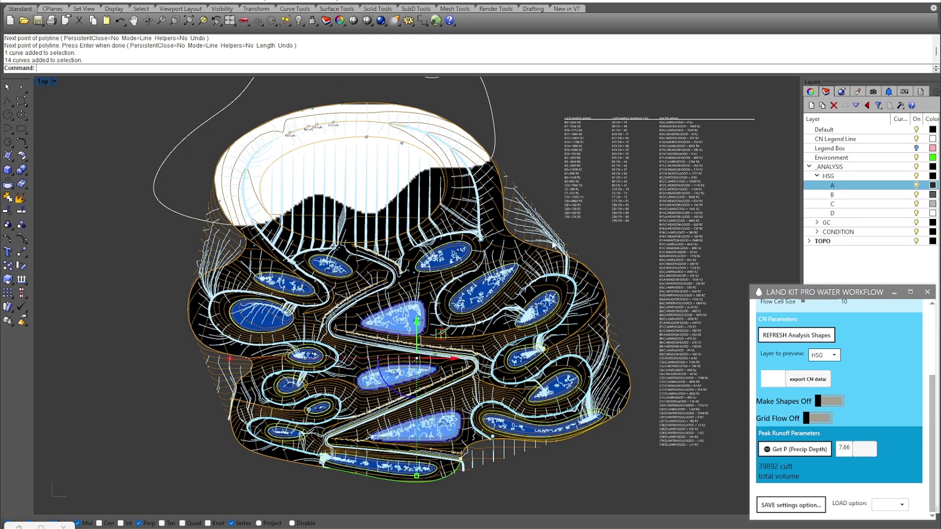
pyautogui.press('Escape')
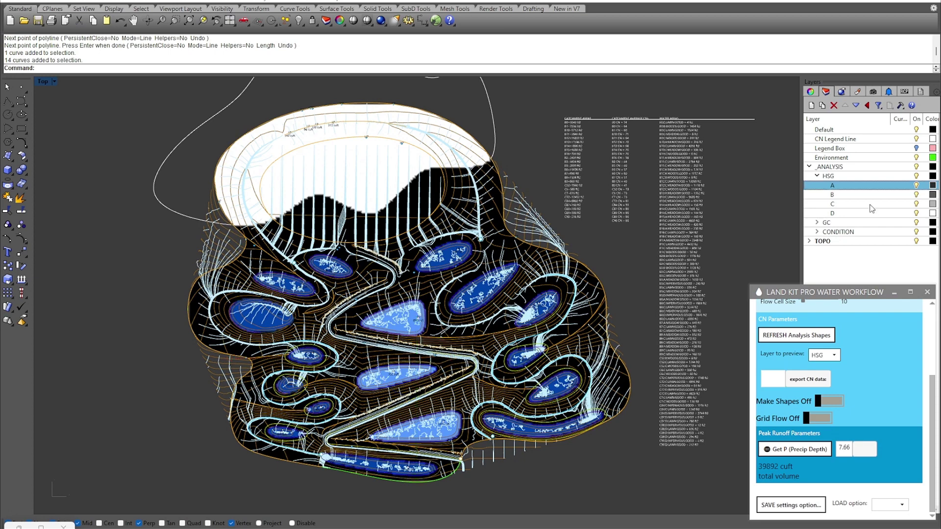
# Select the objects on HSG sublayer B and those on sublayer C in turn to inspect their boundary curves
pyautogui.rightClick(870, 195)
pyautogui.click(872, 348)
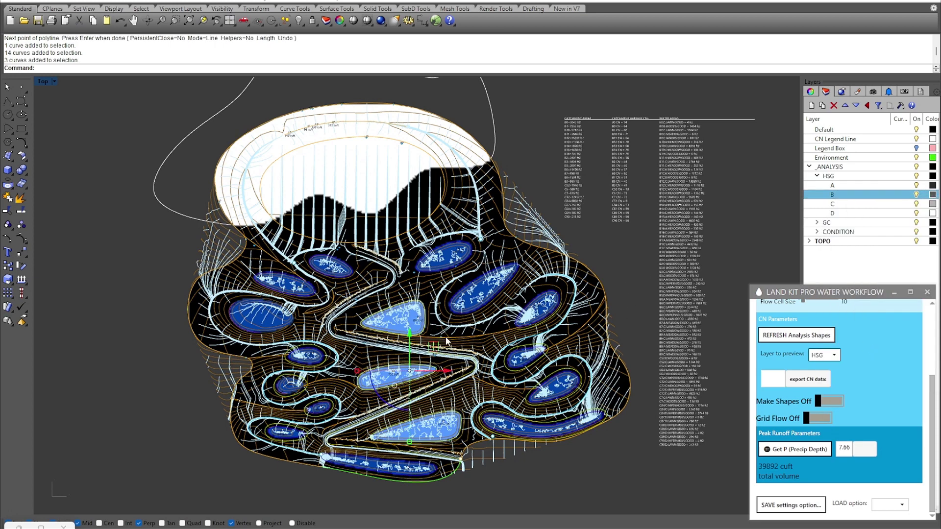
pyautogui.press('Escape')
pyautogui.rightClick(872, 203)
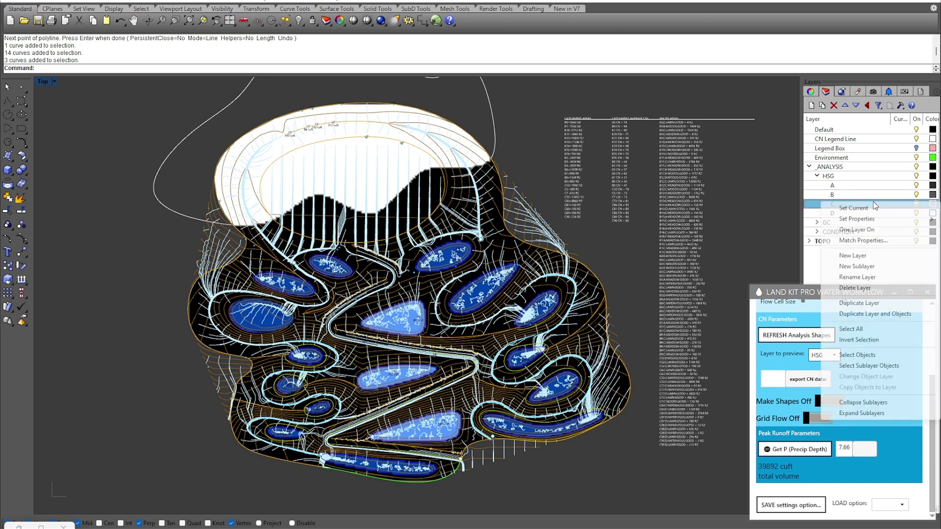
pyautogui.click(862, 358)
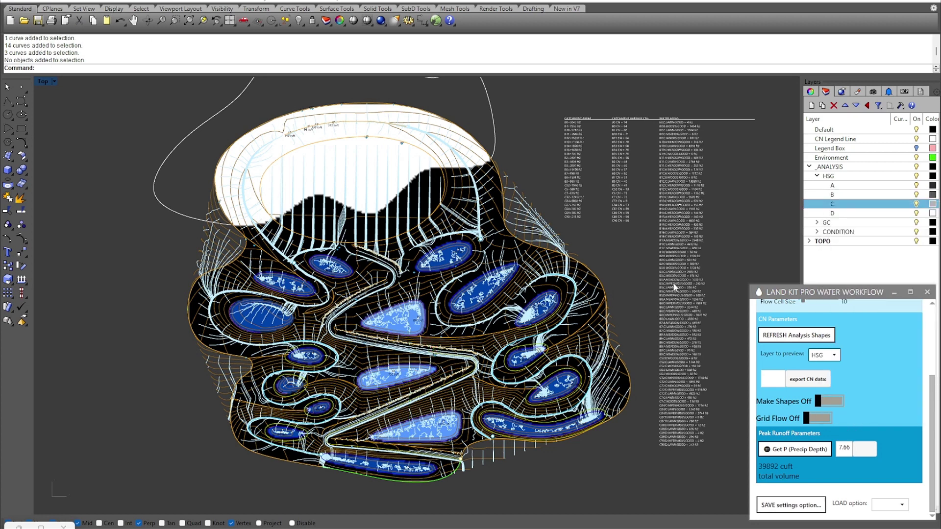
# Collapse the HSG sublayers, expand the GC sublayers, and set the layer to preview to GC
pyautogui.moveTo(827, 357)
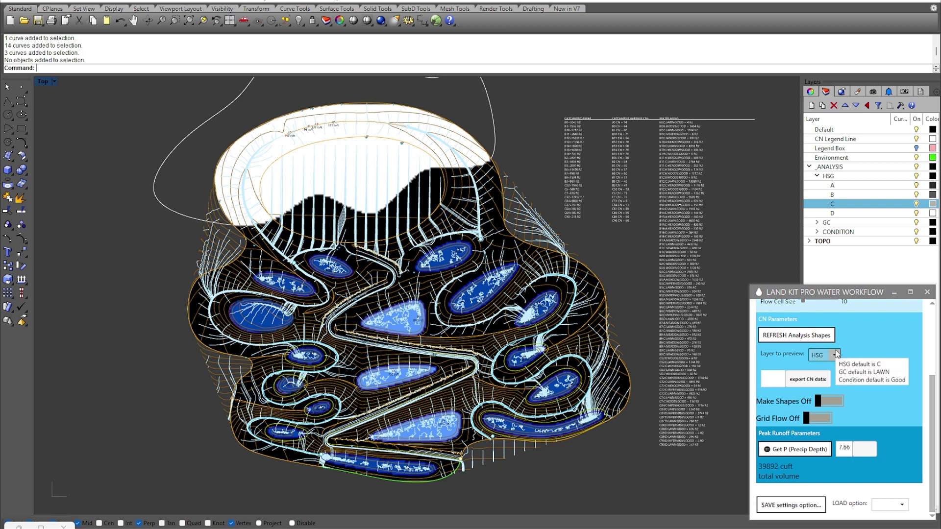
pyautogui.click(816, 176)
pyautogui.click(817, 185)
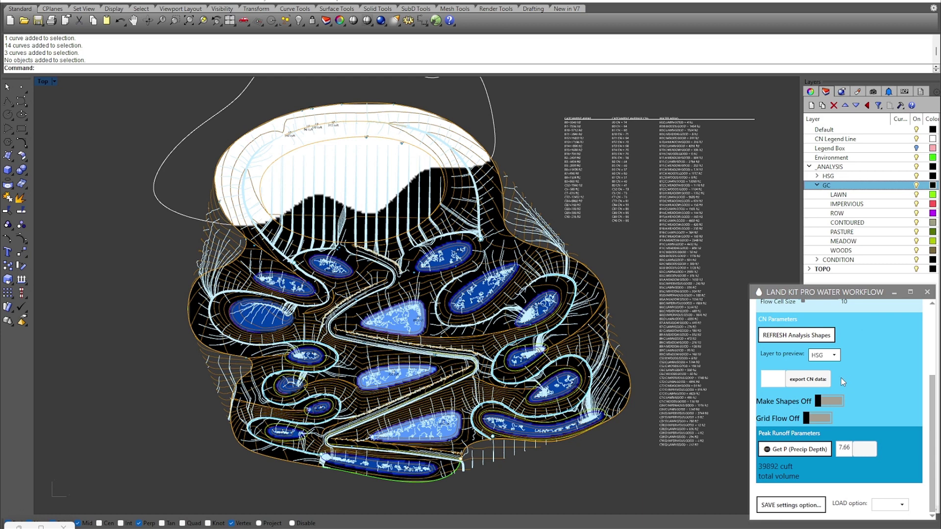
pyautogui.click(835, 355)
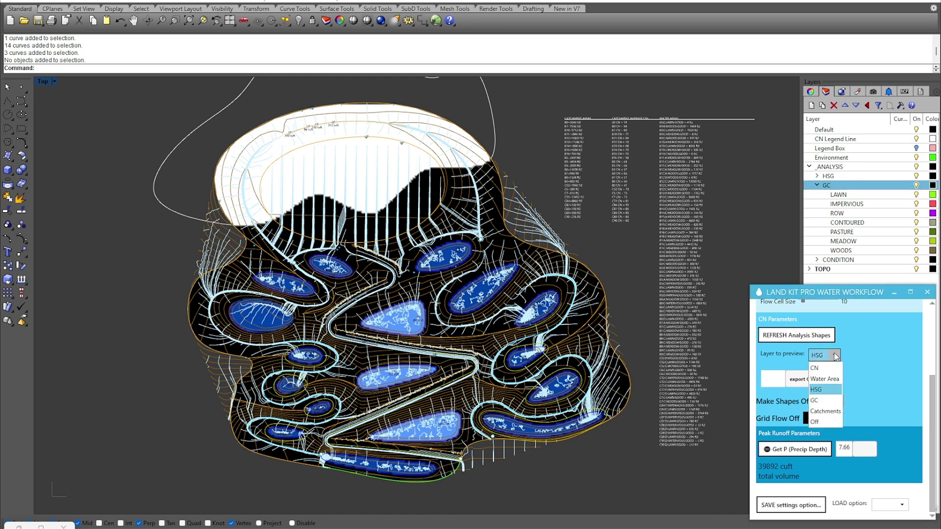
pyautogui.click(828, 400)
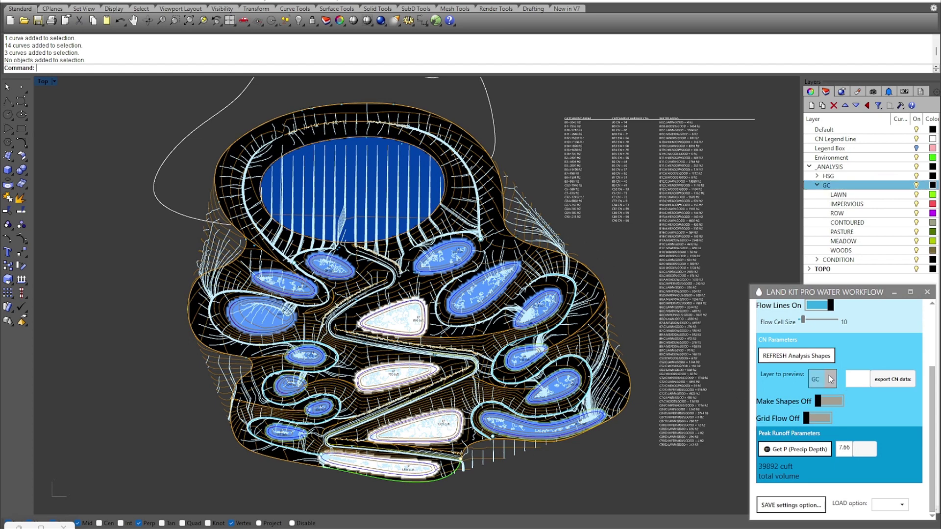
pyautogui.moveTo(832, 371)
pyautogui.moveTo(836, 452)
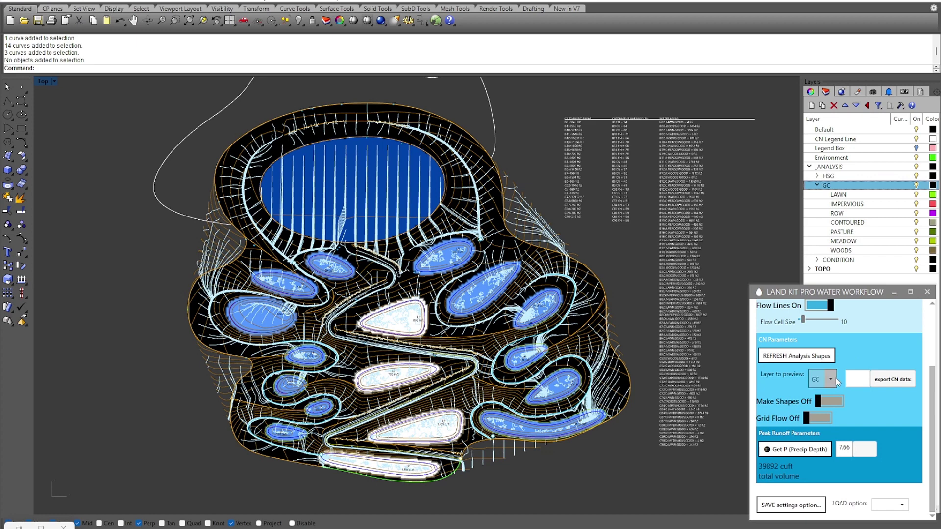
# Turn the HSG layer off and select the objects on GC sublayers LAWN and IMPERVIOUS in turn to inspect them
pyautogui.rightClick(851, 196)
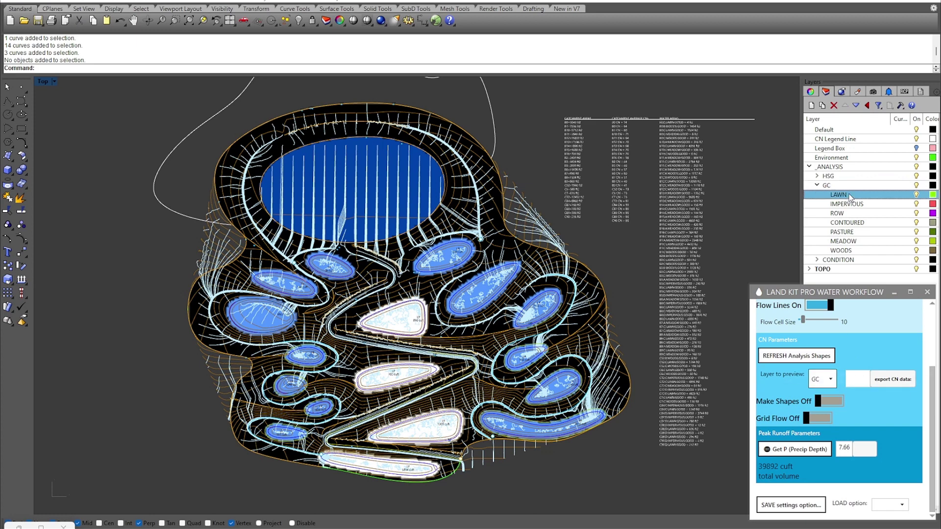
pyautogui.click(861, 358)
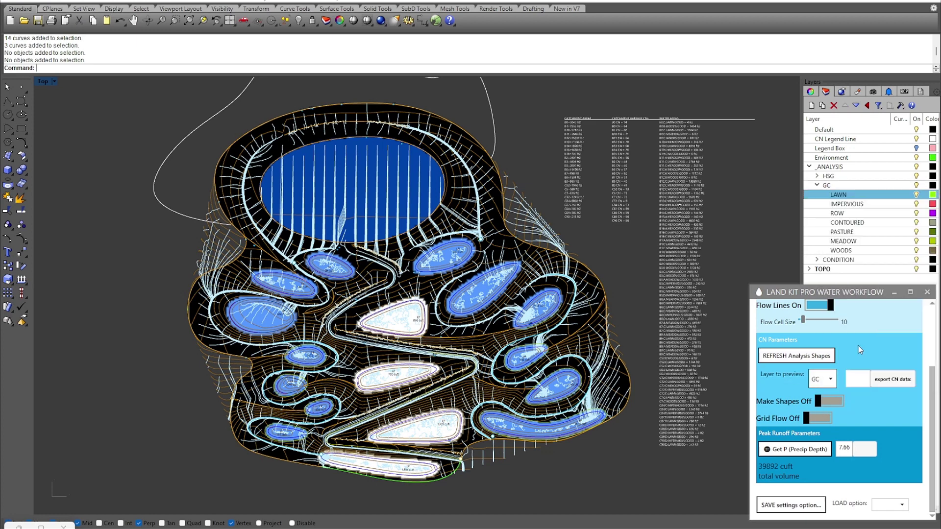
pyautogui.click(909, 176)
pyautogui.rightClick(853, 205)
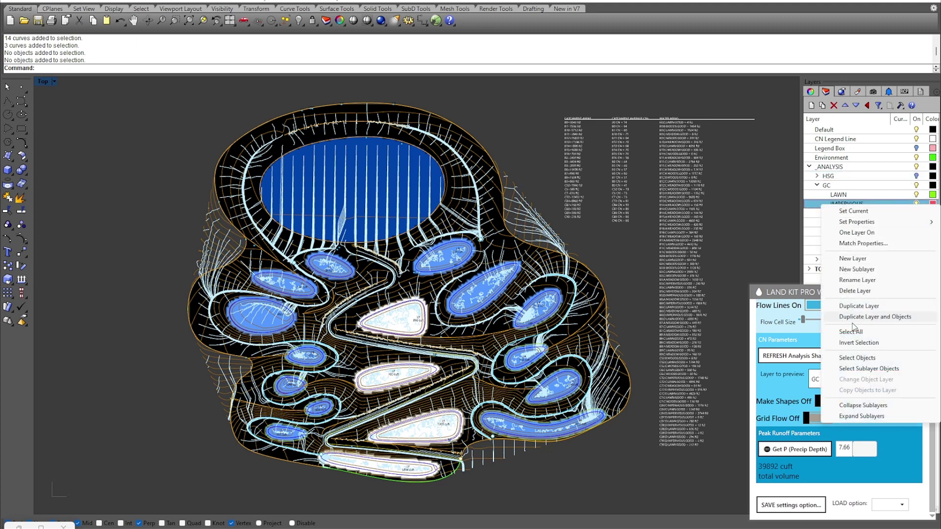
pyautogui.click(857, 358)
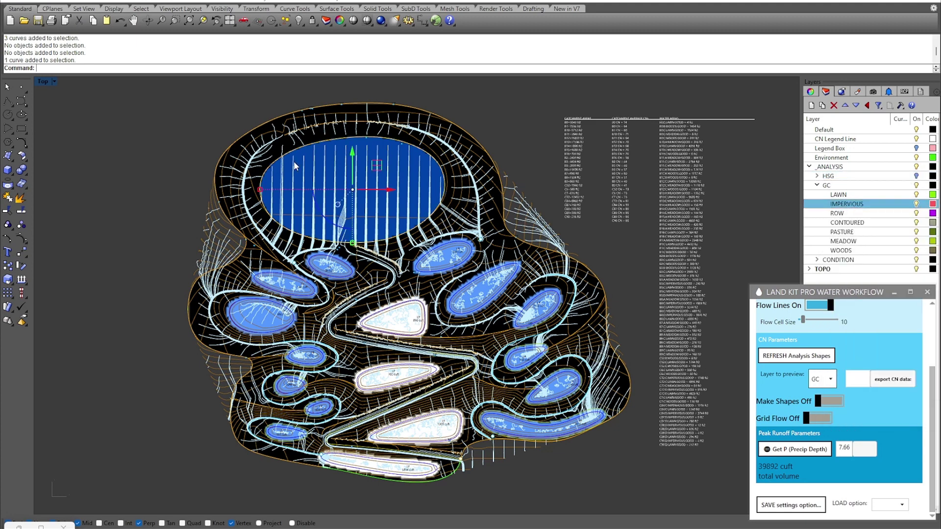
# Select the objects on GC sublayers MEADOW and WOODS in turn to inspect their curves, and clear the selection
pyautogui.rightClick(843, 241)
pyautogui.click(850, 393)
pyautogui.press('Down')
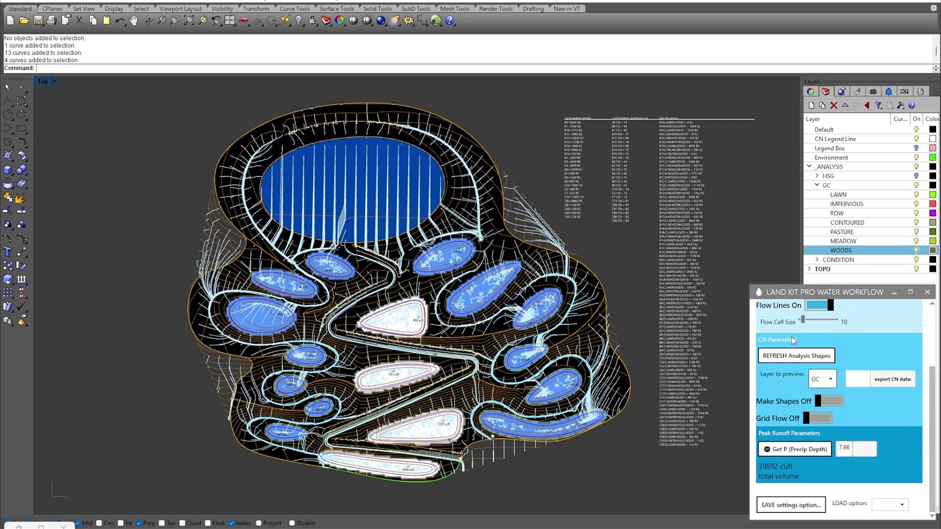
pyautogui.rightClick(822, 250)
pyautogui.click(857, 401)
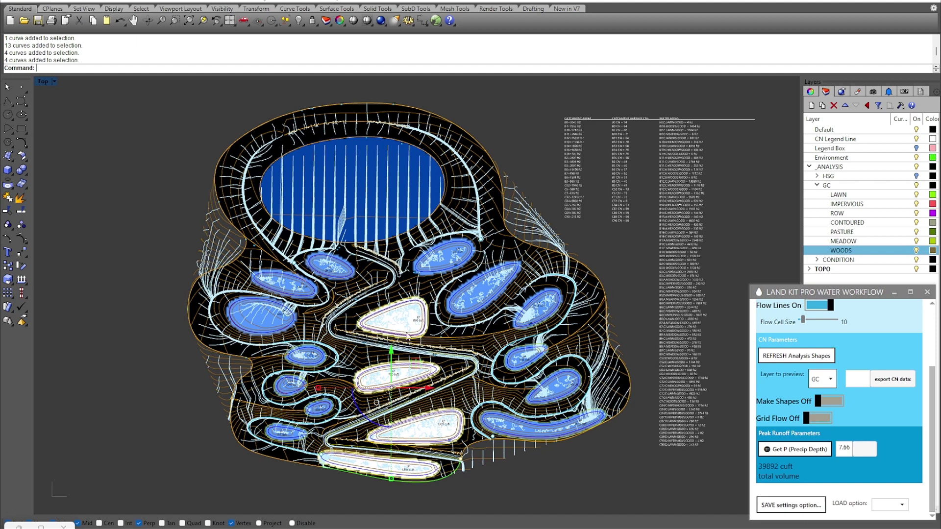
pyautogui.press('Escape')
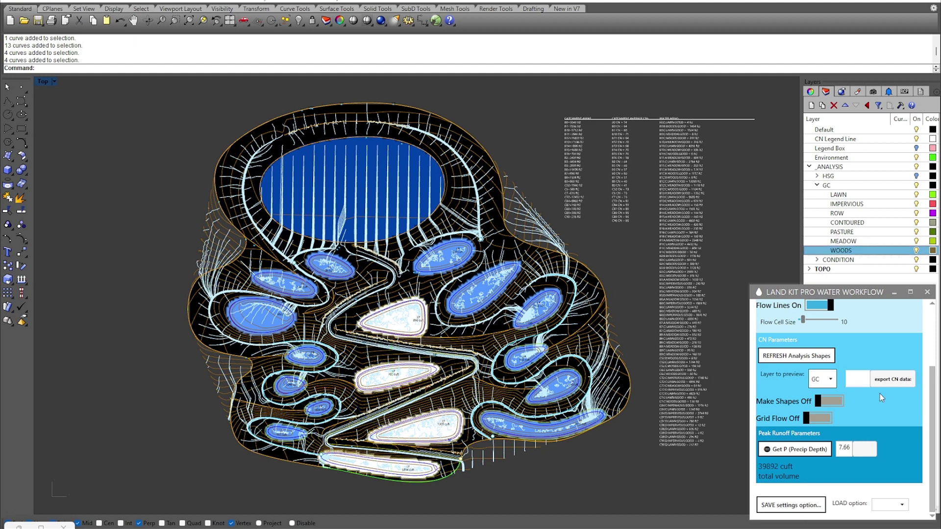
# Review the ground cover entries in the water areas table and view the available preview layer options
pyautogui.scroll(8, 647, 227)
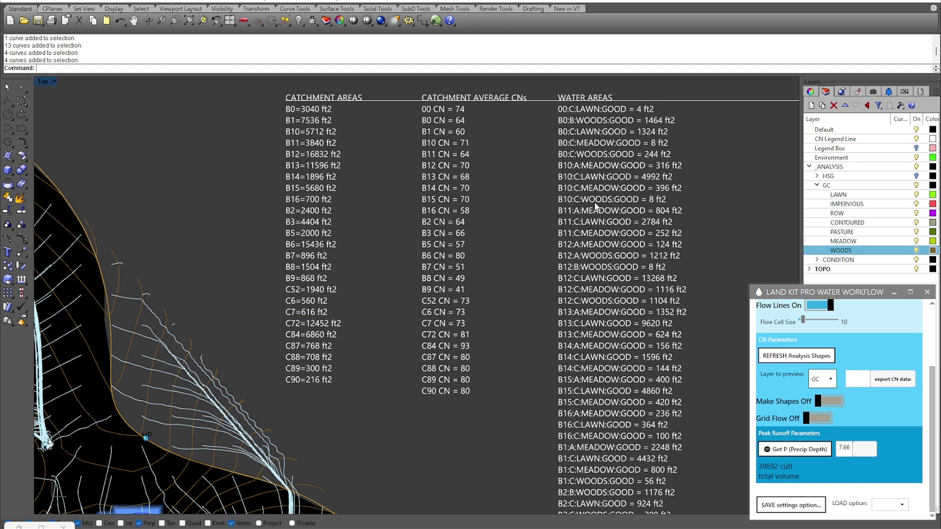
pyautogui.scroll(-5, 596, 223)
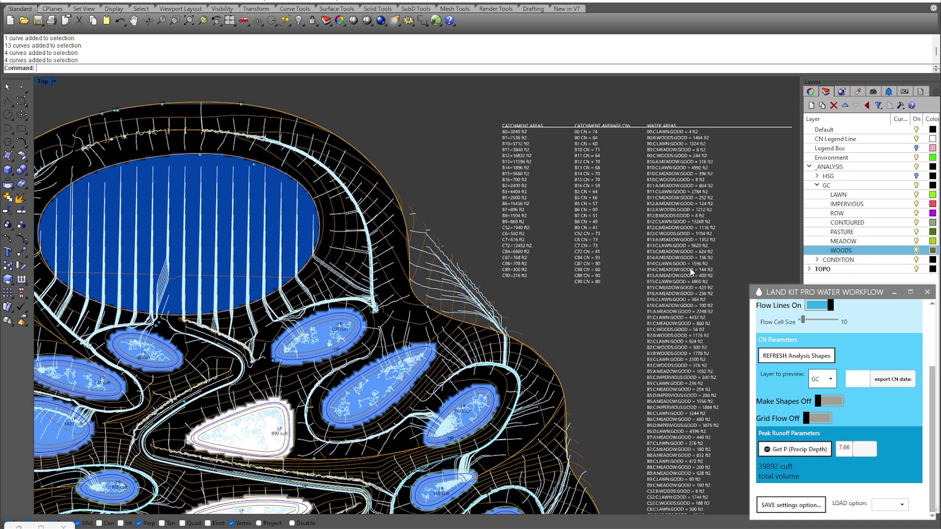
pyautogui.click(829, 380)
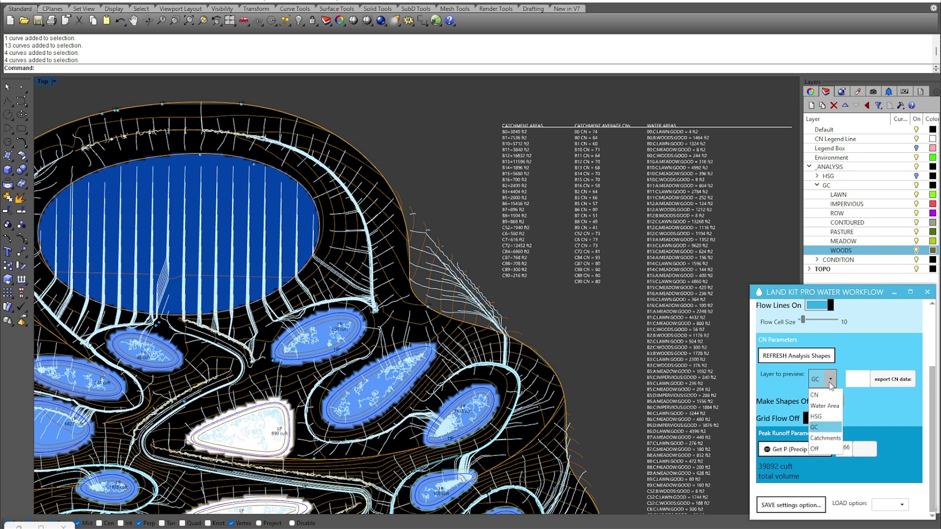
# Collapse GC, expand CONDITION to review its sublayers alongside the condition entries in the water areas table, and collapse it again
pyautogui.click(816, 185)
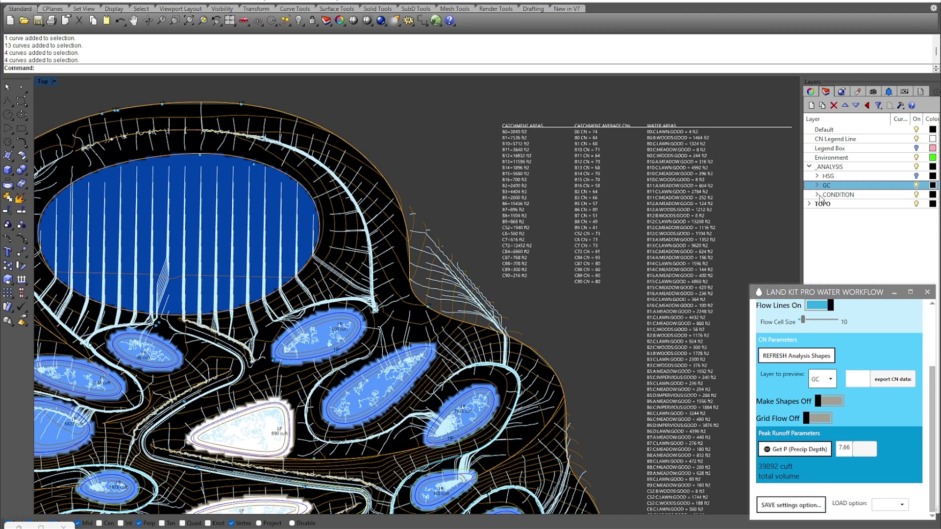
pyautogui.click(817, 194)
pyautogui.hotkey('ctrl', 'shift', 'e')
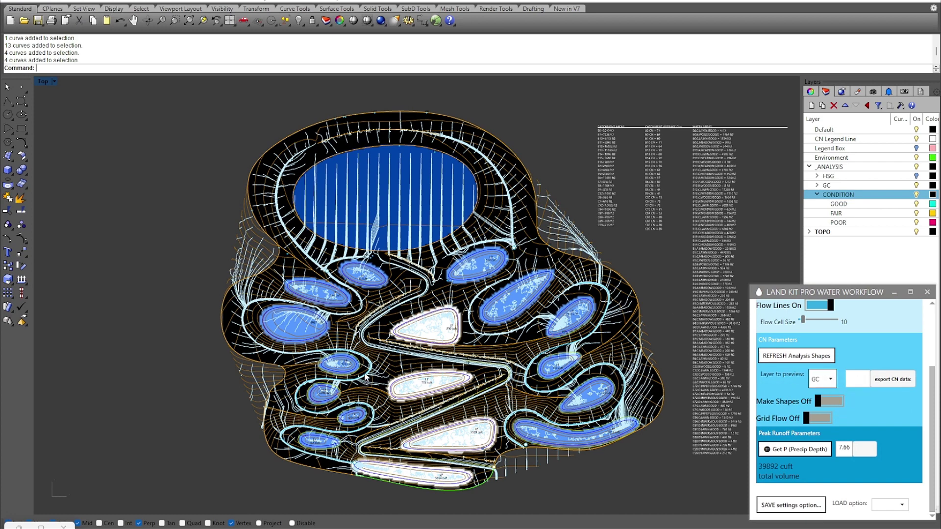
pyautogui.moveTo(754, 218); pyautogui.dragTo(715, 239, button='right')
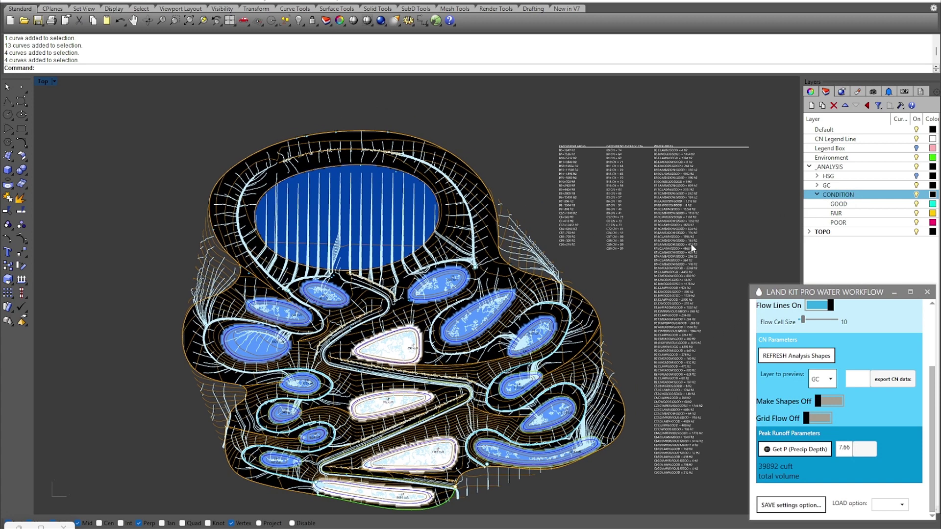
pyautogui.scroll(3, 690, 243)
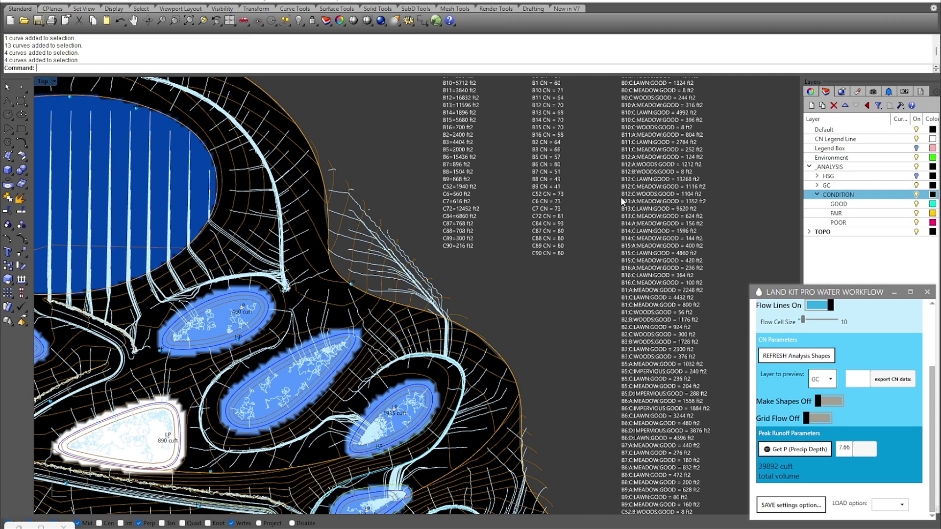
pyautogui.scroll(-4, 700, 195)
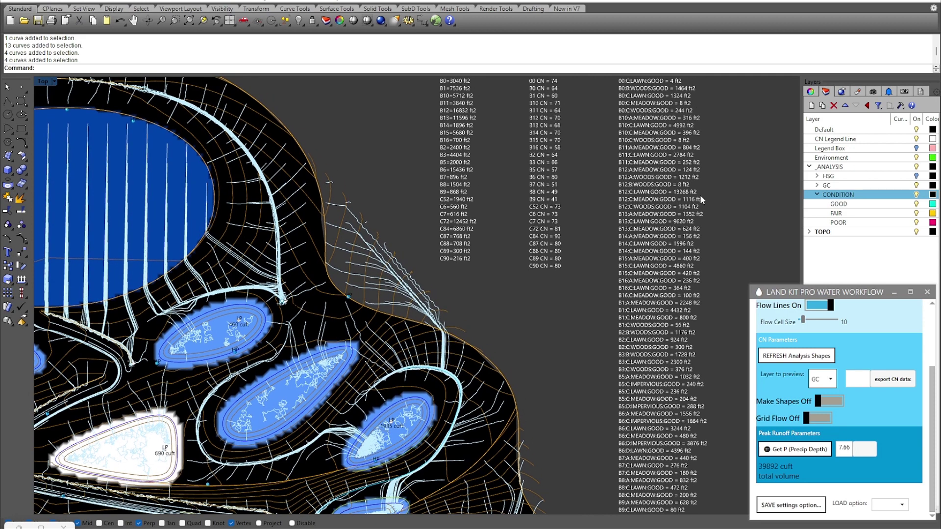
pyautogui.press('Left')
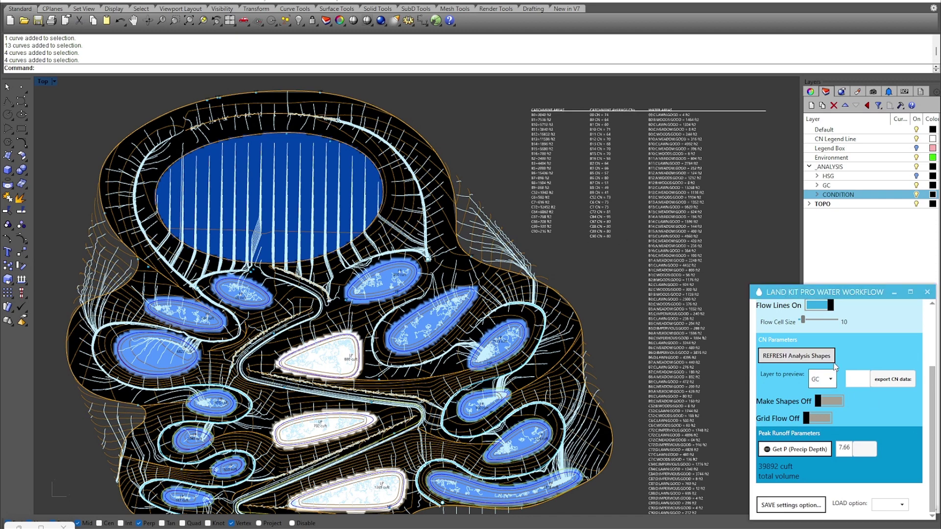
# Set the layer to preview to CN to display the curve numbers over the whole site
pyautogui.click(834, 382)
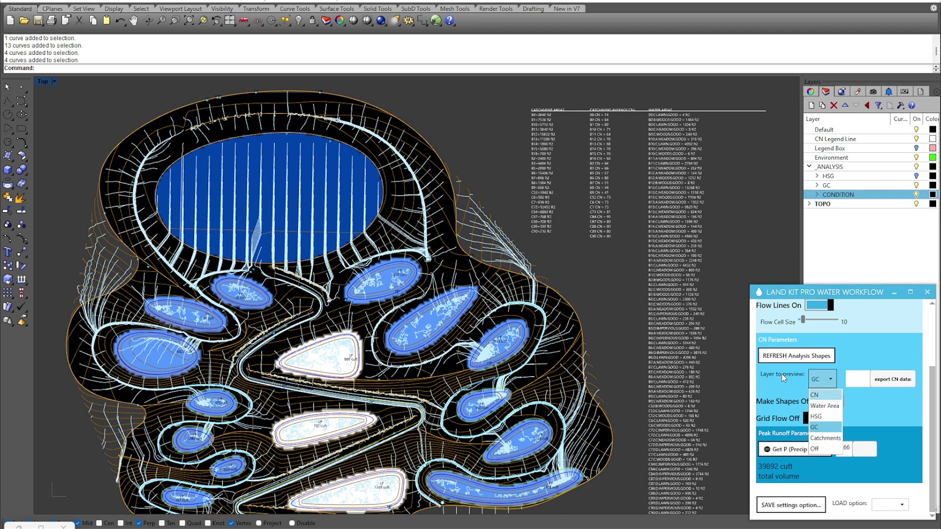
pyautogui.press('Up')
pyautogui.press('Up')
pyautogui.press('Up')
pyautogui.press('Return')
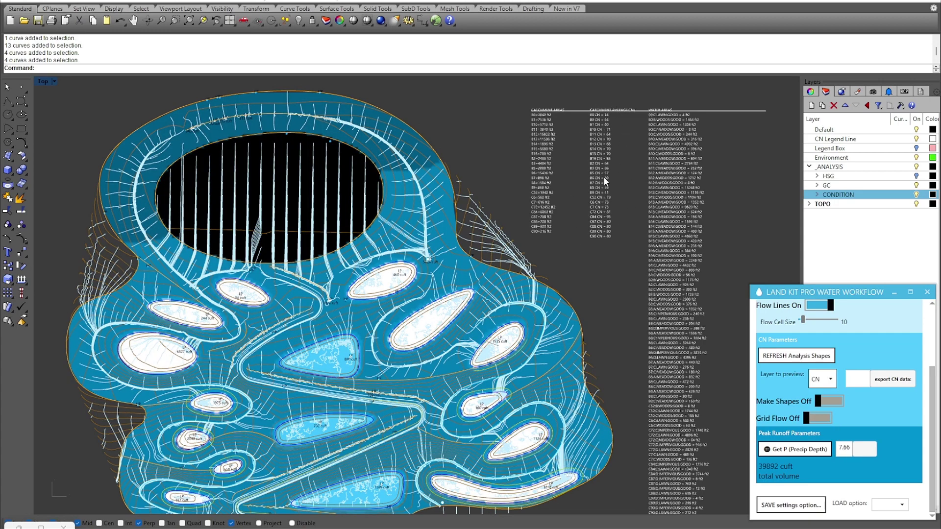
# Examine the catchment average CN table and compare it with the CN preview and runoff volumes on the site
pyautogui.scroll(5, 599, 192)
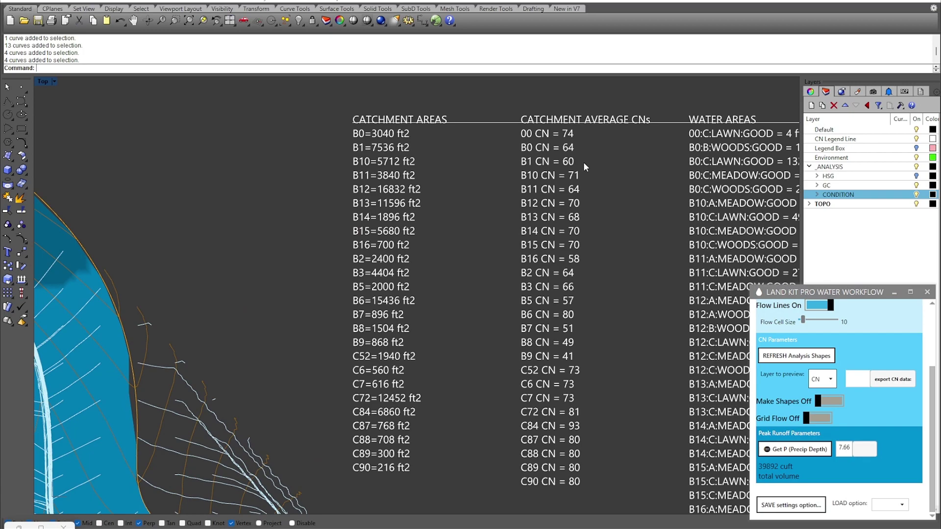
pyautogui.scroll(-6, 582, 189)
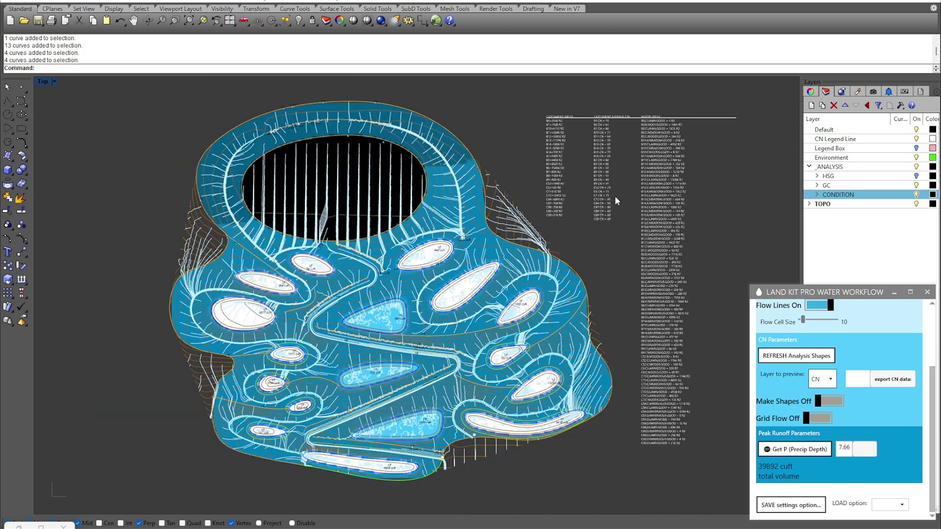
pyautogui.scroll(3, 608, 236)
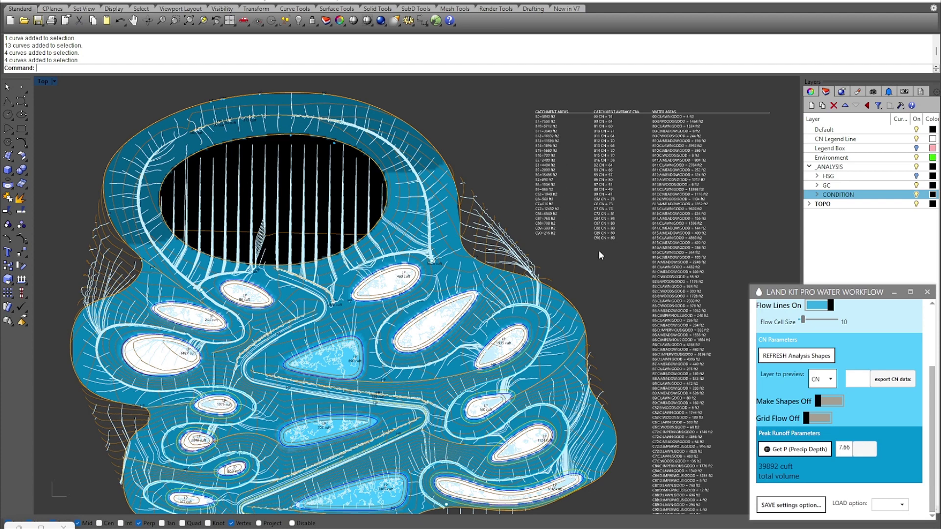
pyautogui.moveTo(595, 307); pyautogui.dragTo(601, 295, button='right')
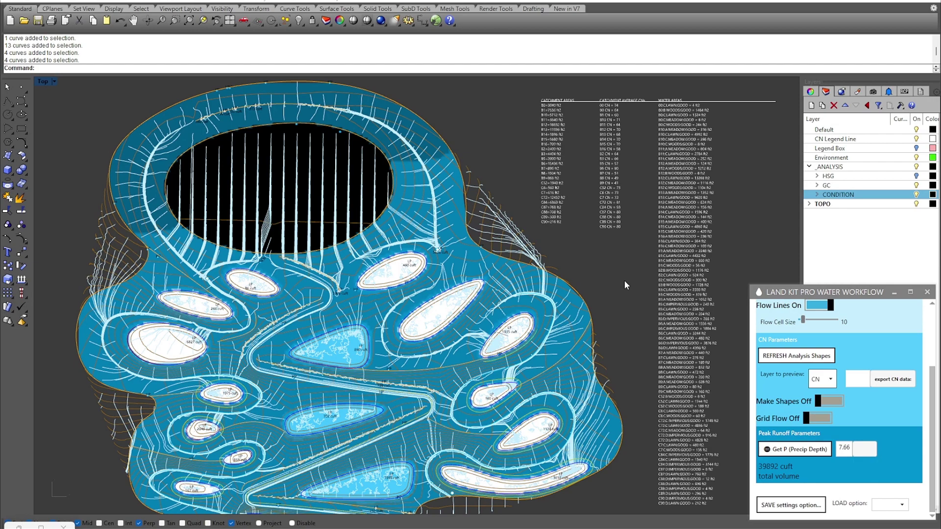
pyautogui.scroll(8, 624, 280)
pyautogui.scroll(-4, 611, 251)
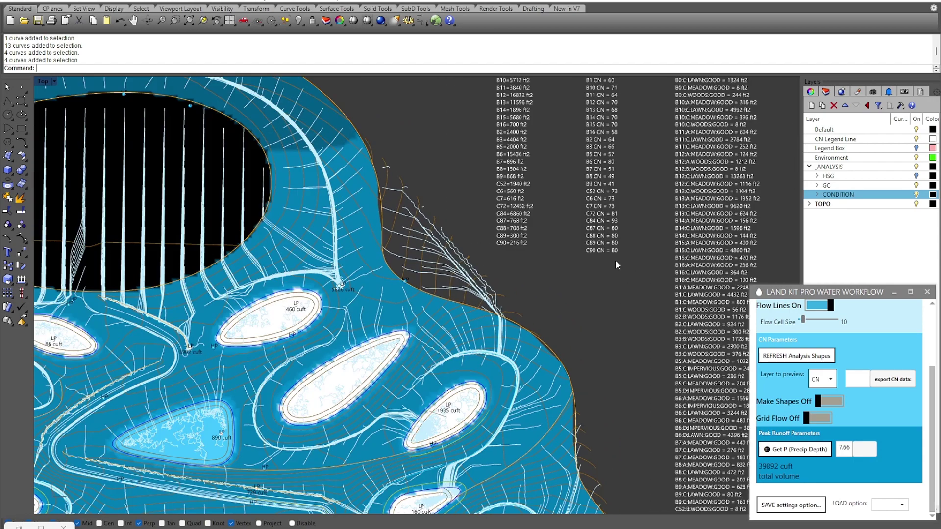
pyautogui.moveTo(620, 260); pyautogui.dragTo(616, 273, button='right')
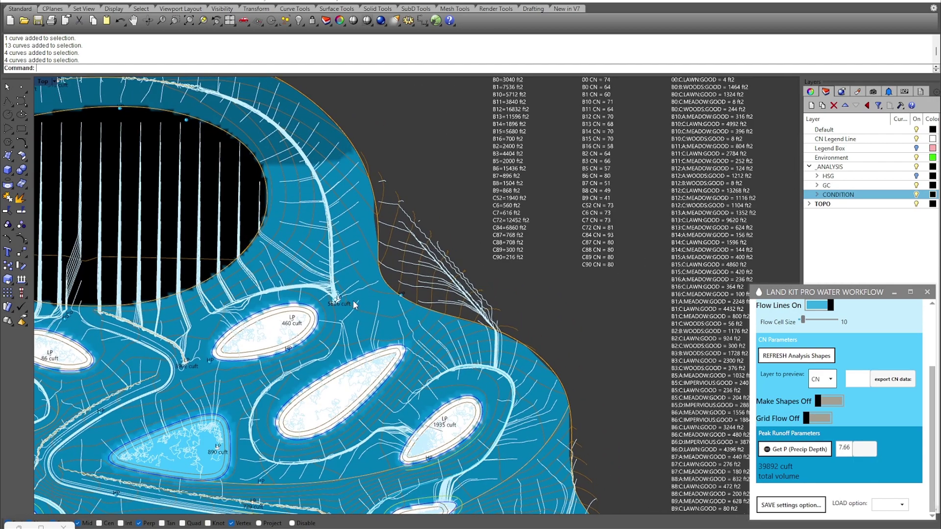
pyautogui.scroll(-3, 645, 289)
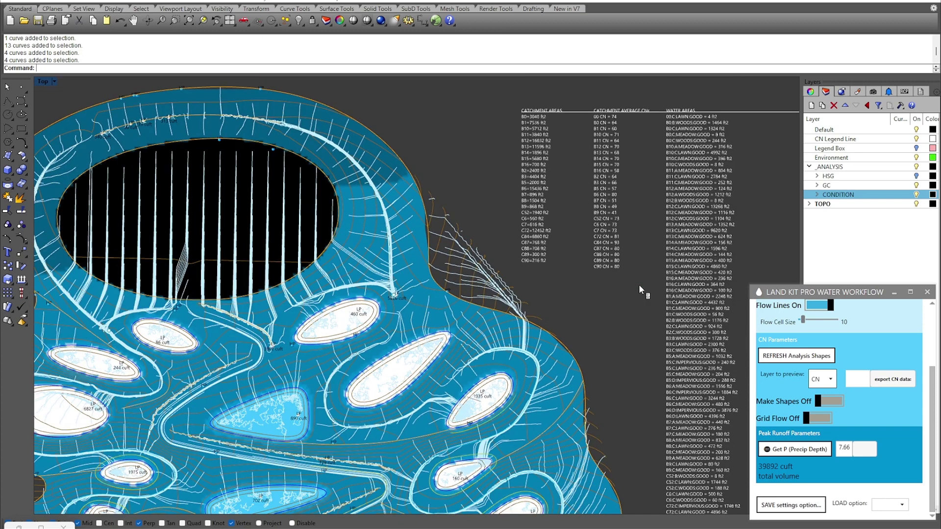
# Expand the GC layer to view its ground cover sublayers, and collapse it again
pyautogui.rightClick(639, 284)
pyautogui.press('Escape')
pyautogui.click(817, 186)
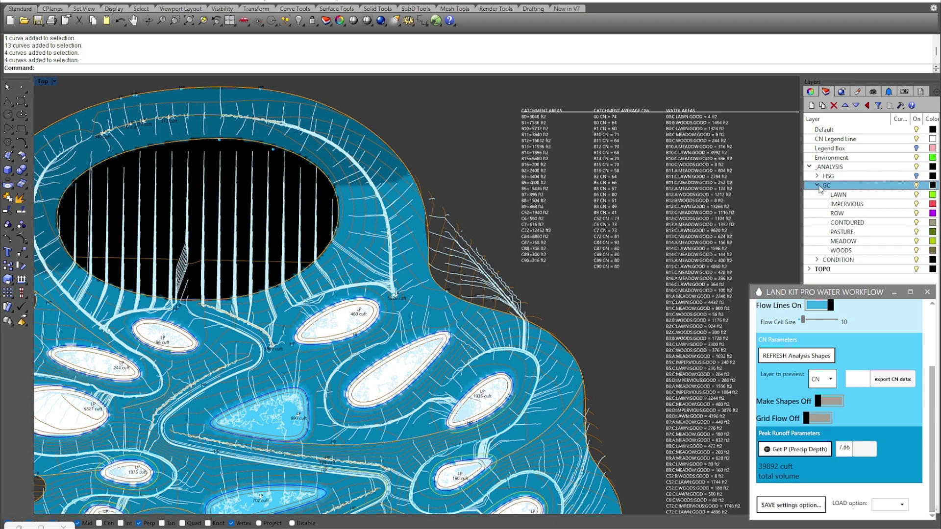
pyautogui.click(817, 185)
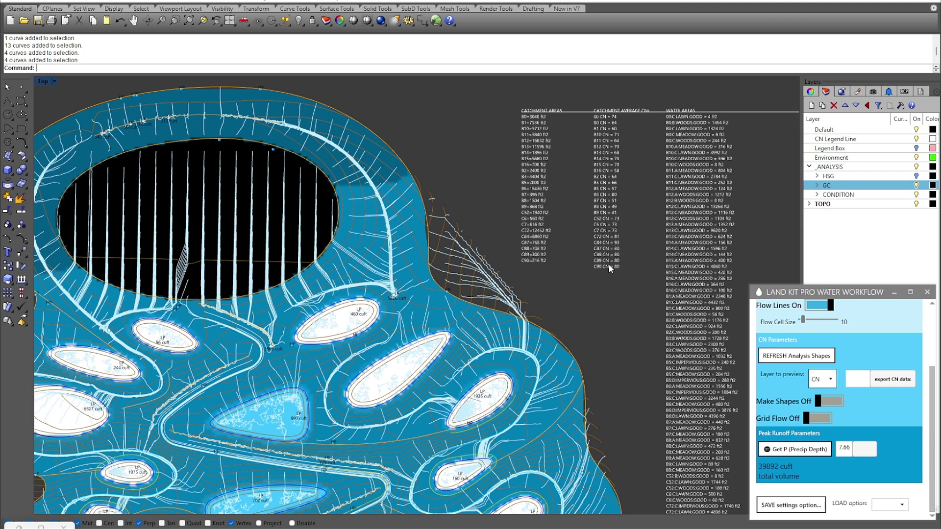
# Turn on Make Shapes and inspect the CN shapes across the site in the Top and Perspective views
pyautogui.hotkey('ctrl', 'shift', 'e')
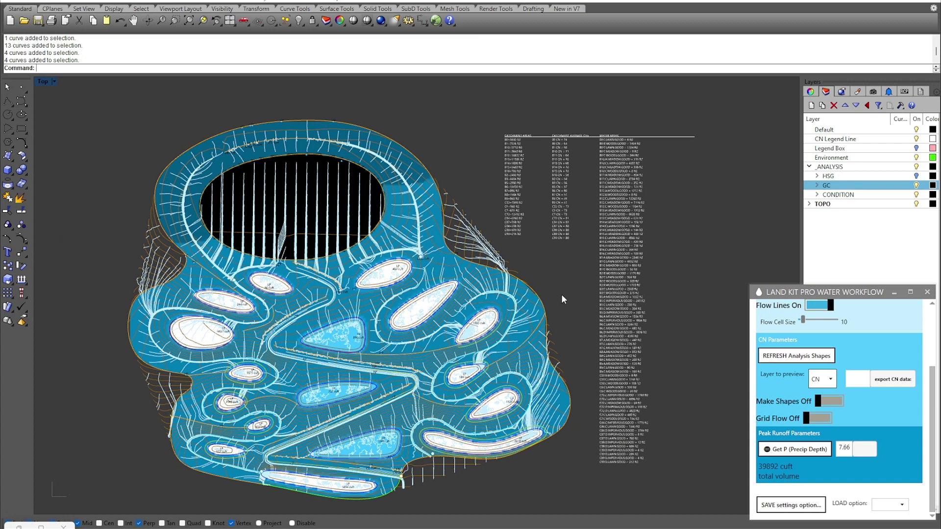
pyautogui.scroll(3, 562, 222)
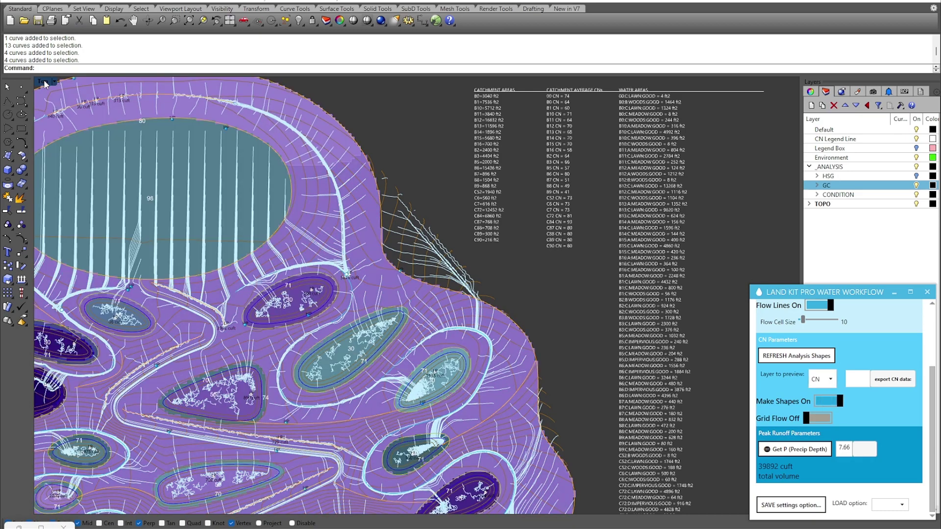
pyautogui.doubleClick(51, 82)
pyautogui.doubleClick(451, 82)
pyautogui.moveTo(452, 91); pyautogui.dragTo(568, 403, button='right')
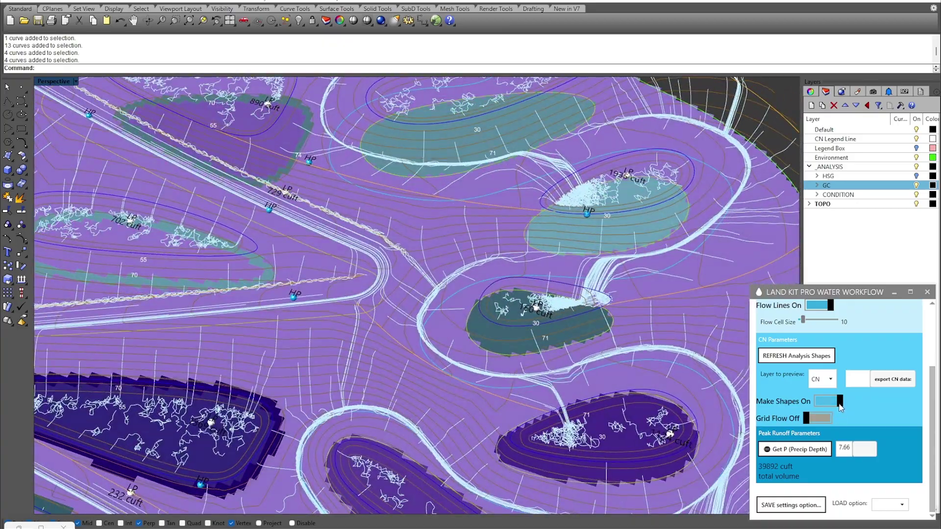
# Turn Make Shapes off and Grid Flow on, examine the flow grid around the basins in the Top view, and turn Grid Flow off
pyautogui.click(817, 420)
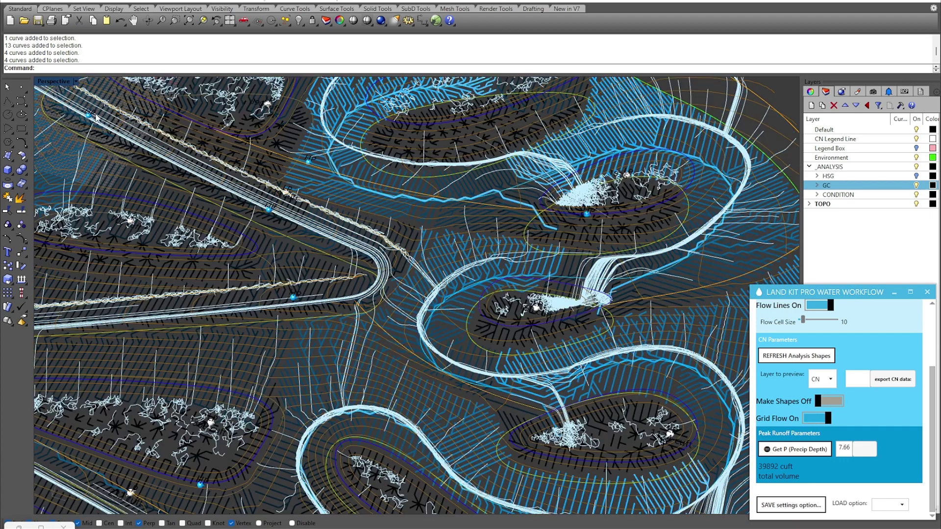
pyautogui.doubleClick(52, 81)
pyautogui.doubleClick(42, 81)
pyautogui.scroll(-2, 378, 239)
pyautogui.scroll(4, 378, 239)
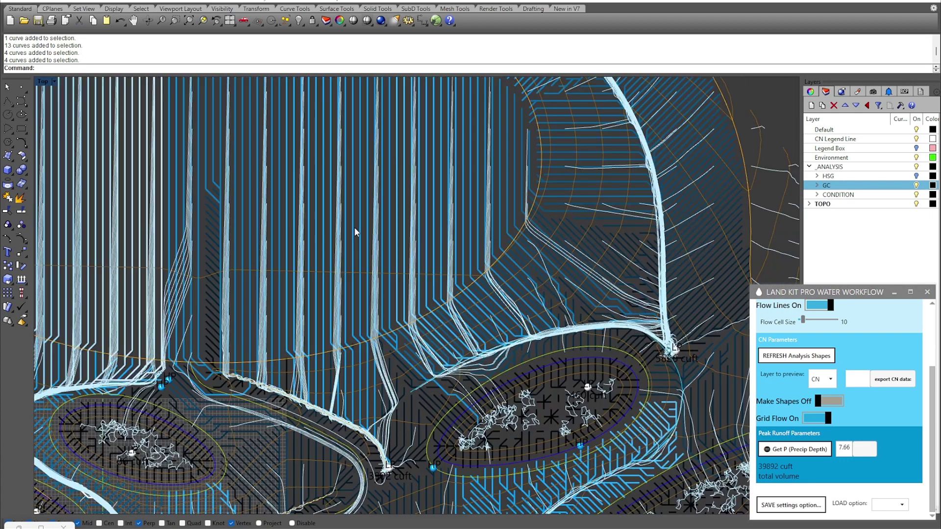
pyautogui.scroll(-4, 548, 278)
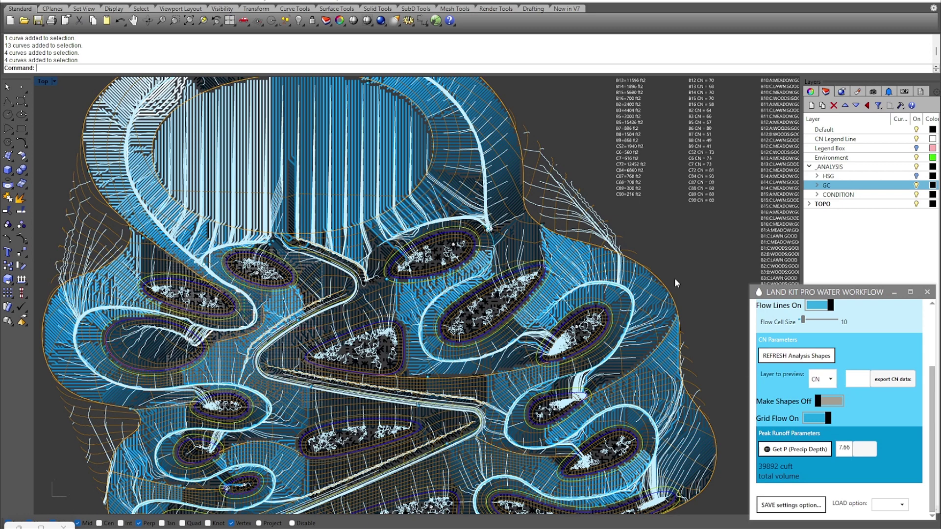
pyautogui.click(817, 418)
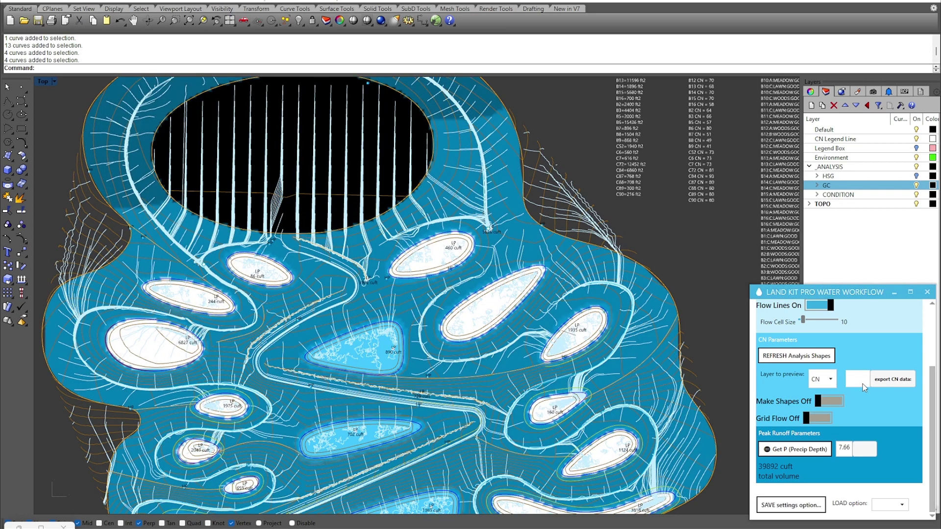
# Review the exported CN data by catchment, soil group and cover in OpenOffice Calc, and minimize the spreadsheet
pyautogui.moveTo(649, 292)
pyautogui.mouseDown(button='right')
pyautogui.moveTo(531, 380)
pyautogui.moveTo(626, 332)
pyautogui.moveTo(619, 351)
pyautogui.moveTo(627, 338)
pyautogui.mouseUp(button='right')
pyautogui.scroll(-3, 627, 338)
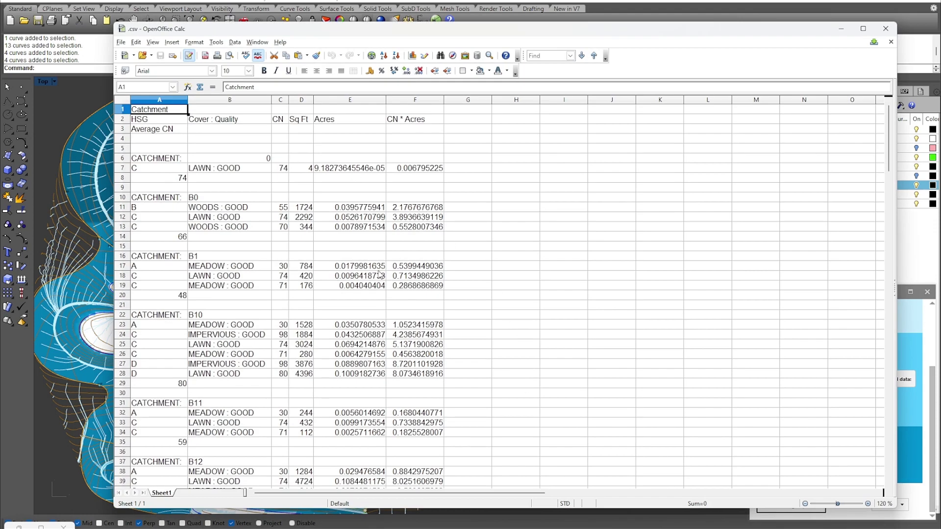
pyautogui.scroll(-4, 317, 257)
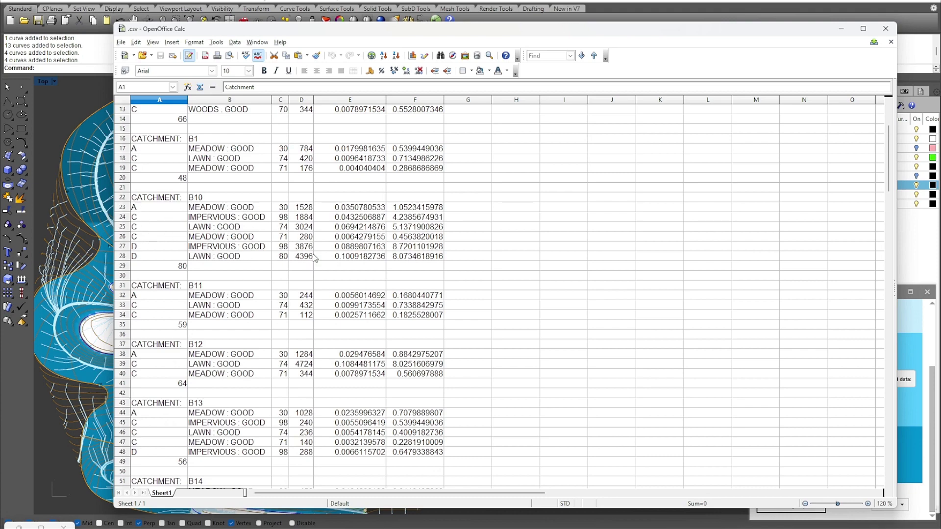
pyautogui.scroll(-2, 378, 235)
pyautogui.scroll(6, 345, 278)
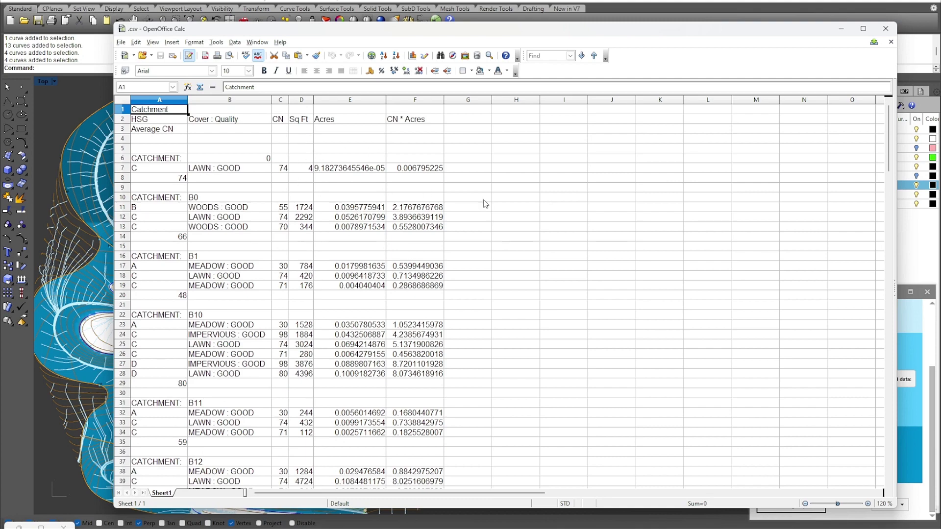
pyautogui.click(842, 29)
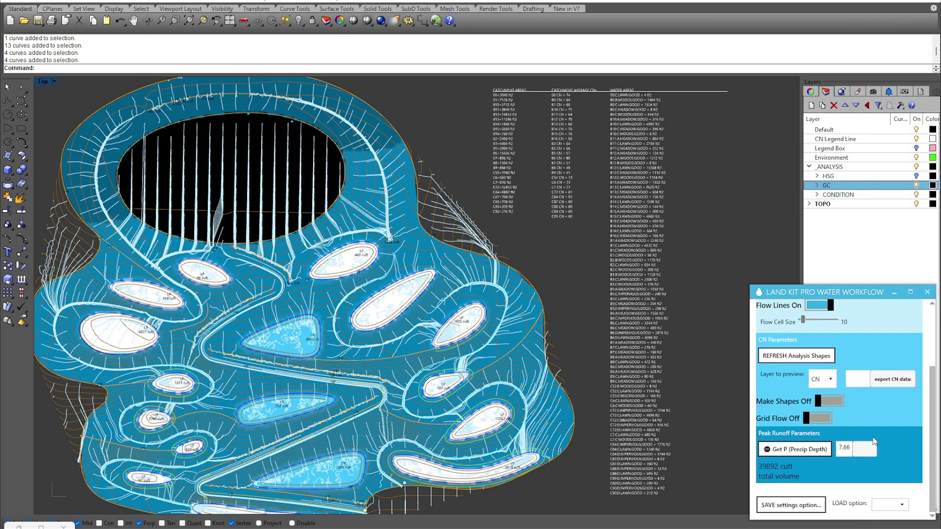
# Examine the Volume analysis settings and the peak runoff total volume alongside the basins on the site
pyautogui.scroll(3, 876, 429)
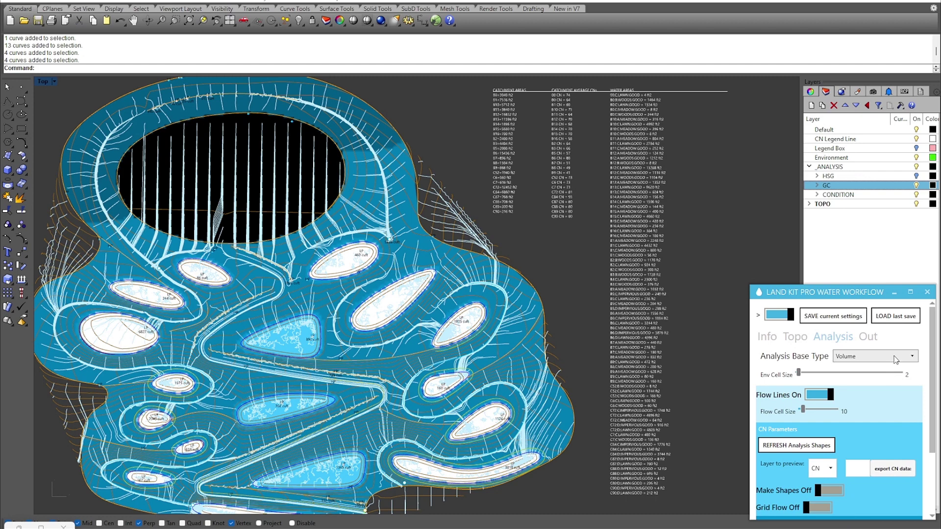
pyautogui.moveTo(591, 424); pyautogui.dragTo(607, 330, button='right')
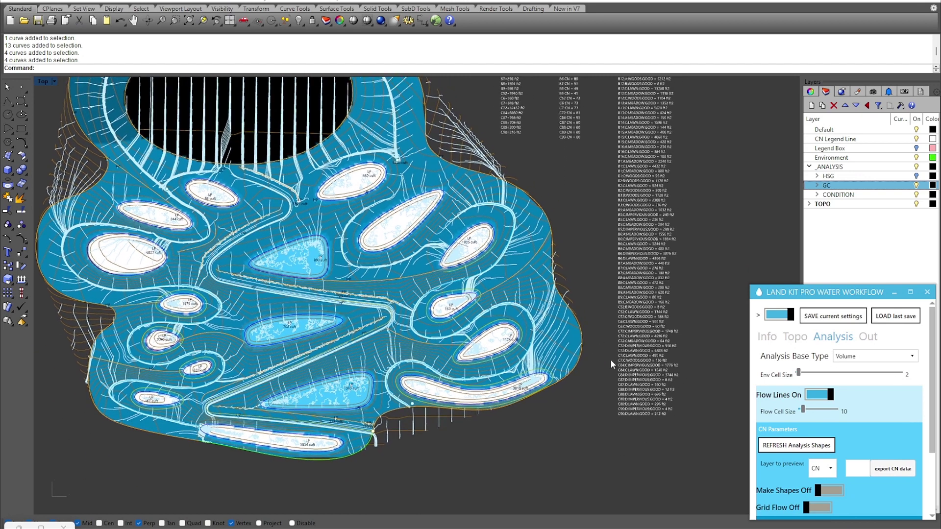
pyautogui.scroll(-3, 823, 439)
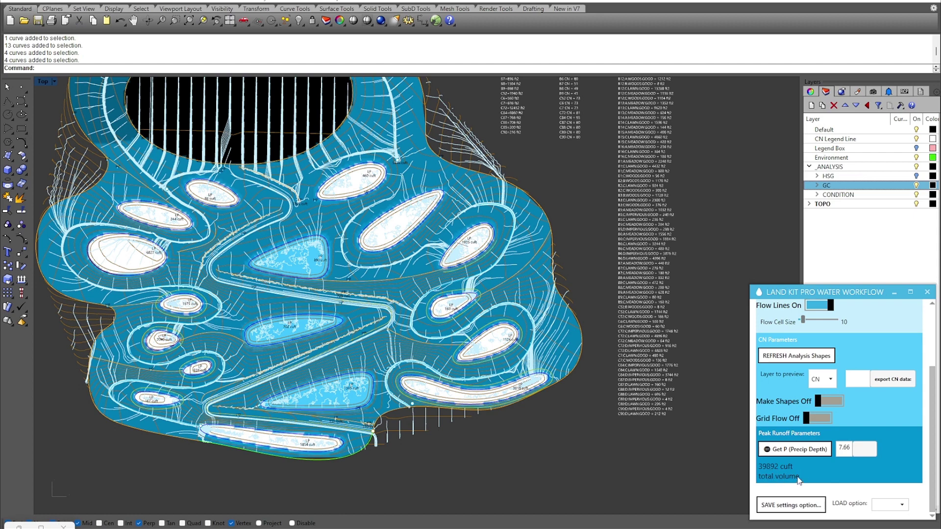
pyautogui.moveTo(641, 375)
pyautogui.mouseDown(button='right')
pyautogui.moveTo(659, 416)
pyautogui.moveTo(695, 375)
pyautogui.mouseUp(button='right')
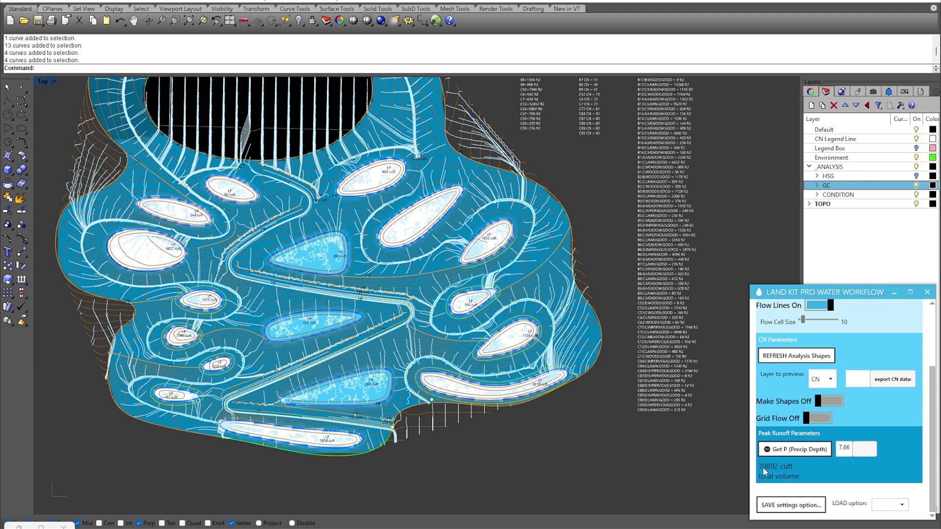
pyautogui.moveTo(628, 374); pyautogui.dragTo(673, 408, button='right')
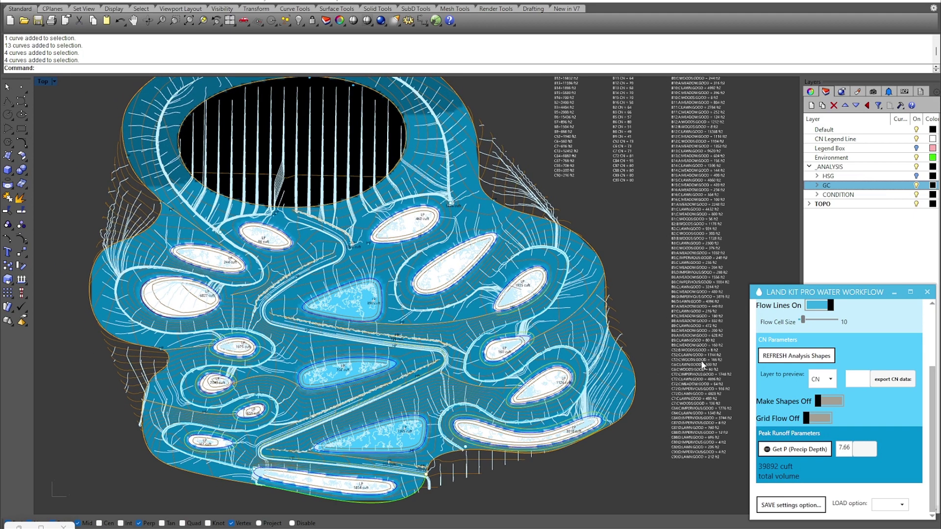
# Display the output options for baking the topography and flow lines
pyautogui.scroll(3, 835, 392)
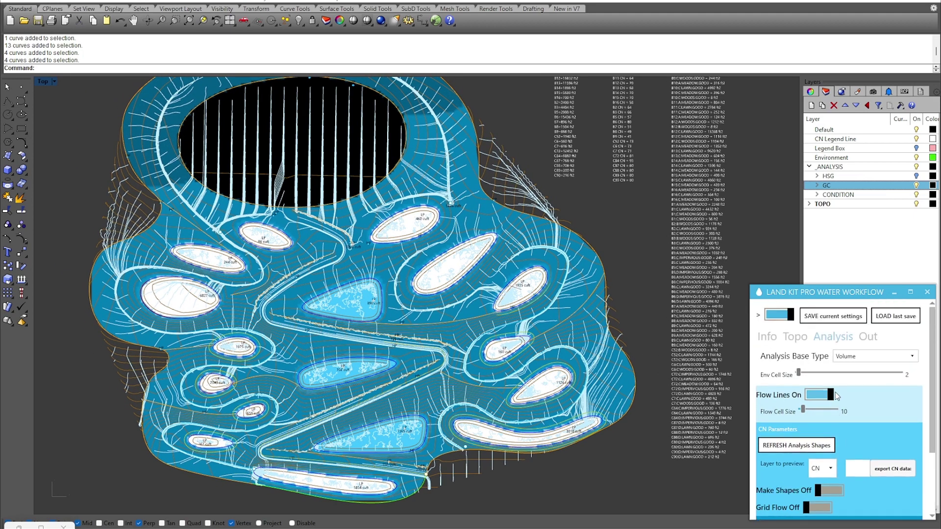
pyautogui.click(867, 337)
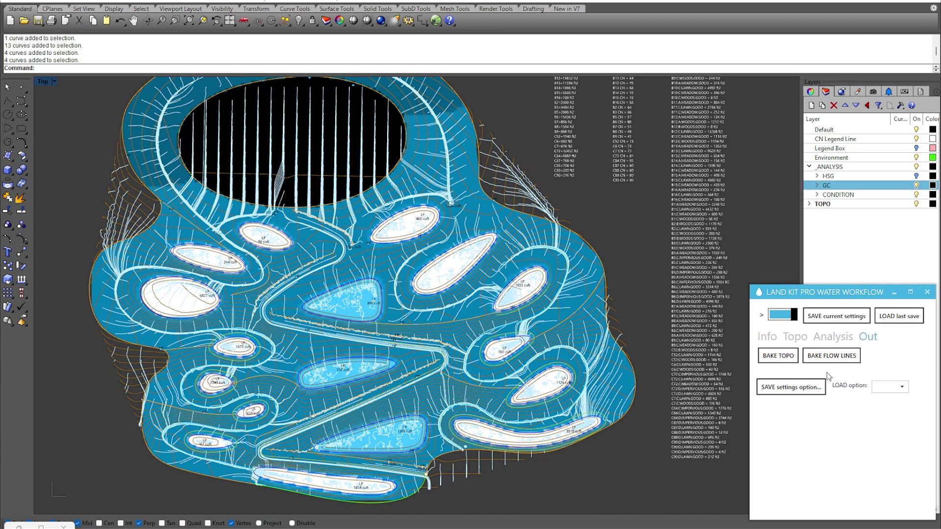
pyautogui.moveTo(648, 284); pyautogui.dragTo(641, 303, button='right')
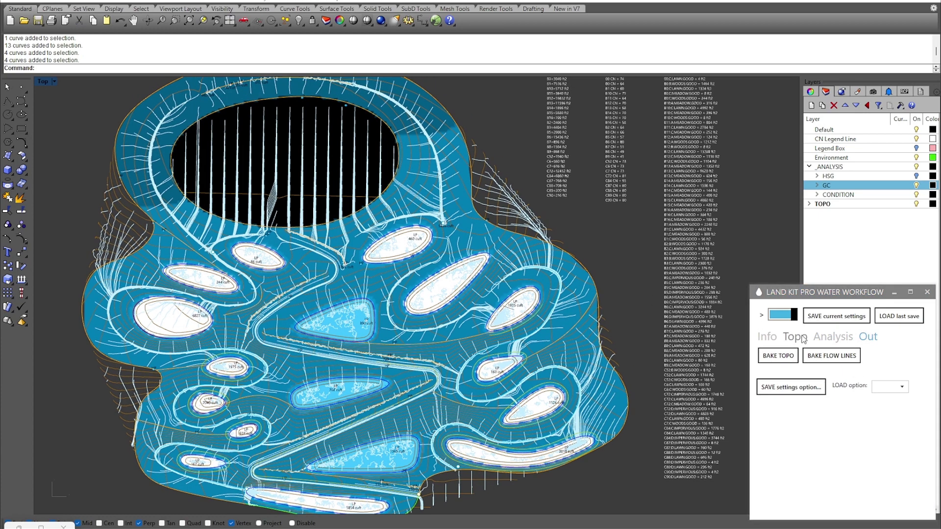